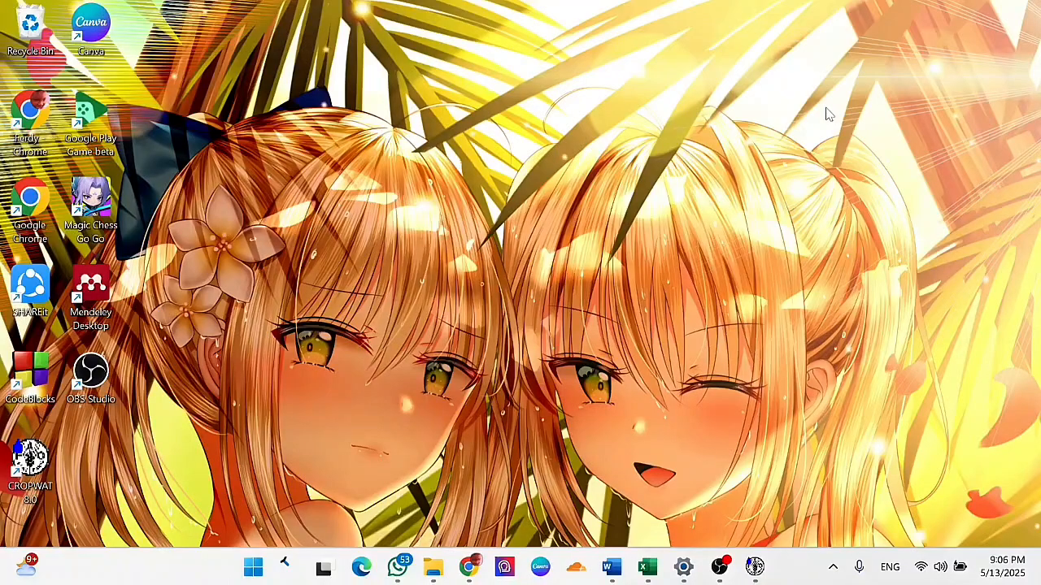
- Launch CROPWAT 8.0 and open the monthly Climate/ETo data entry
{"action": "key", "text": "super"}
{"action": "type", "text": "cropWAT 8.0"}
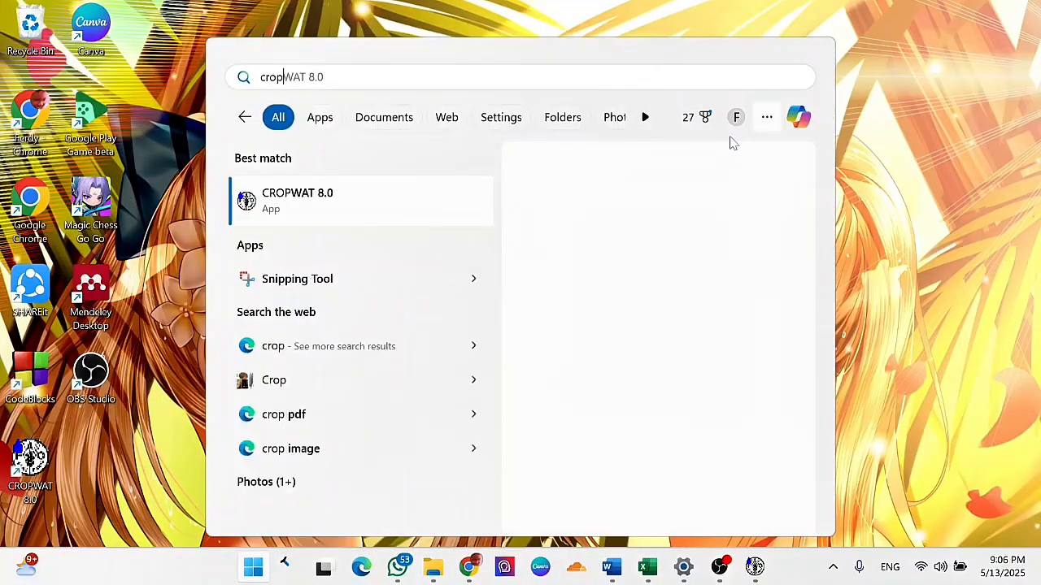
{"action": "left_click", "coordinate": [524, 316]}
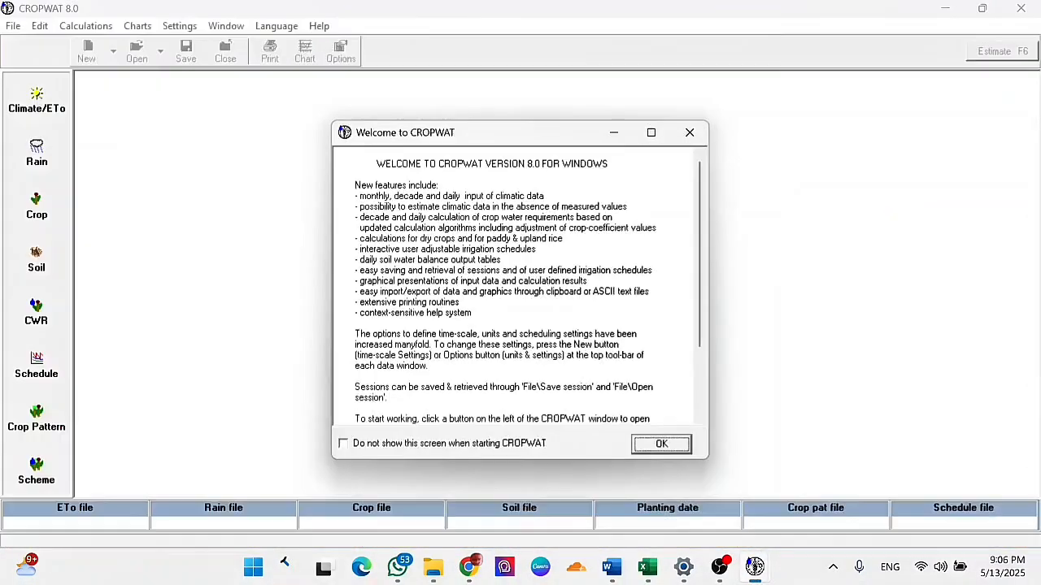
{"action": "left_click", "coordinate": [671, 448]}
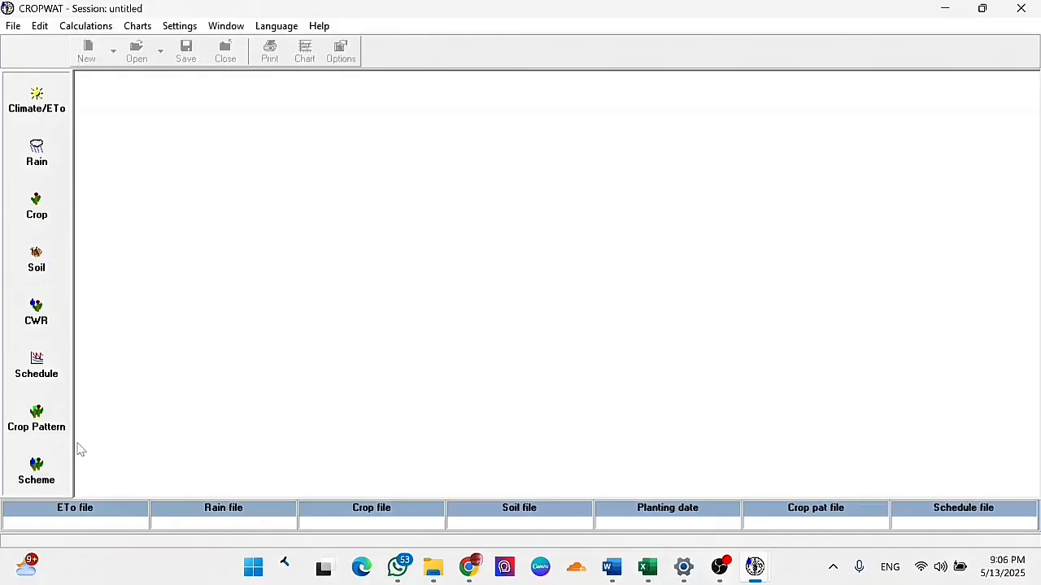
{"action": "left_click", "coordinate": [45, 120]}
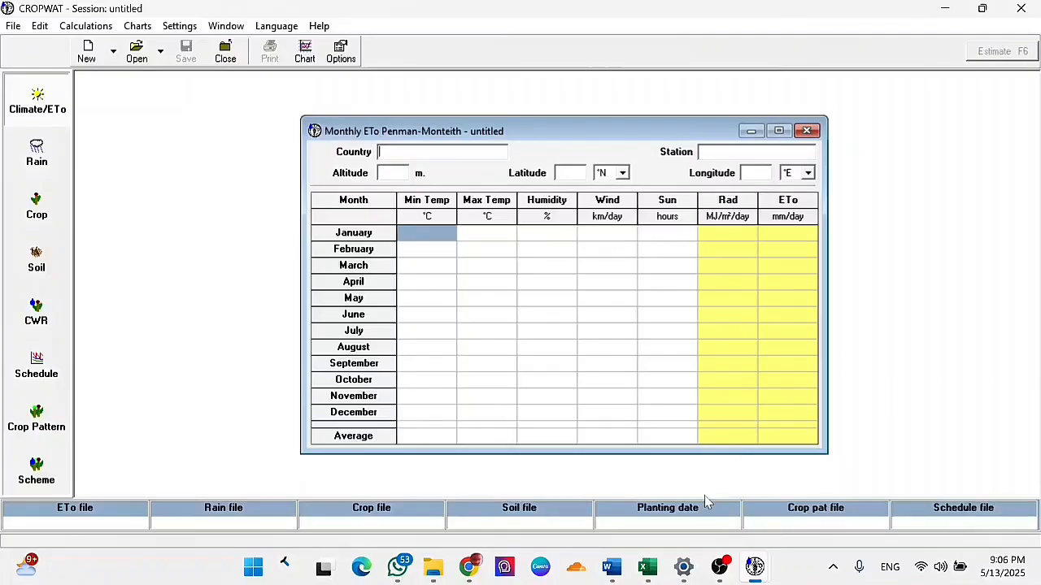
- Consult the Sabang weather data in Excel, and fill in CROPWAT's country as Indonnesia, station as Sabang and altitude as 126 m
{"action": "left_click", "coordinate": [651, 574]}
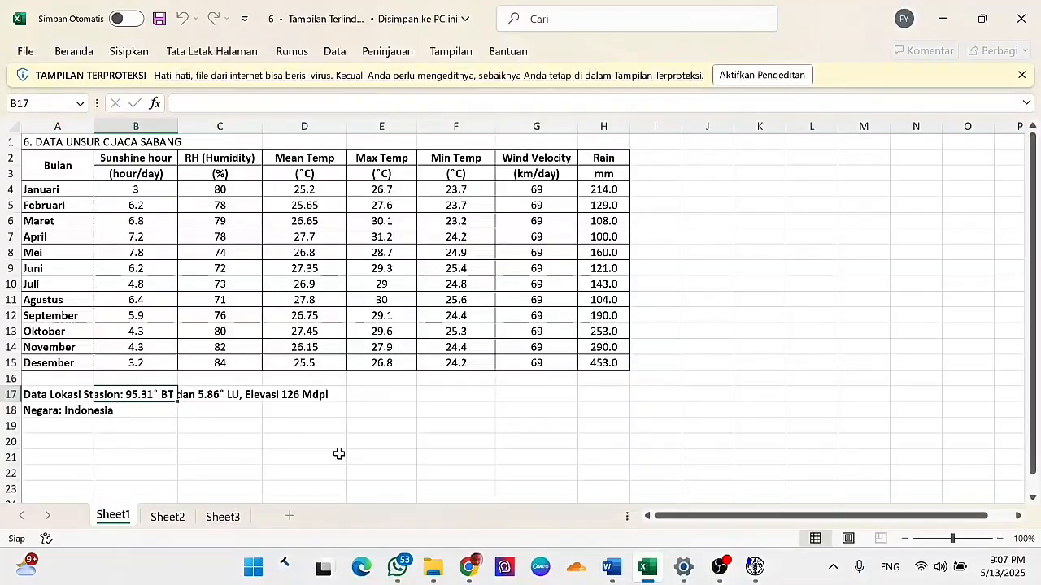
{"action": "mouse_move", "coordinate": [755, 569]}
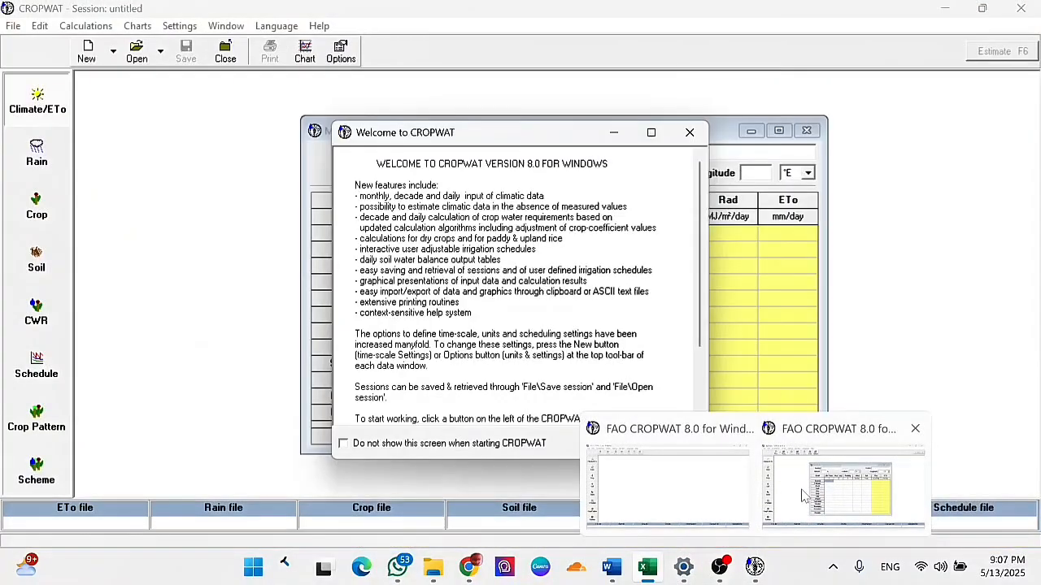
{"action": "left_click", "coordinate": [804, 496]}
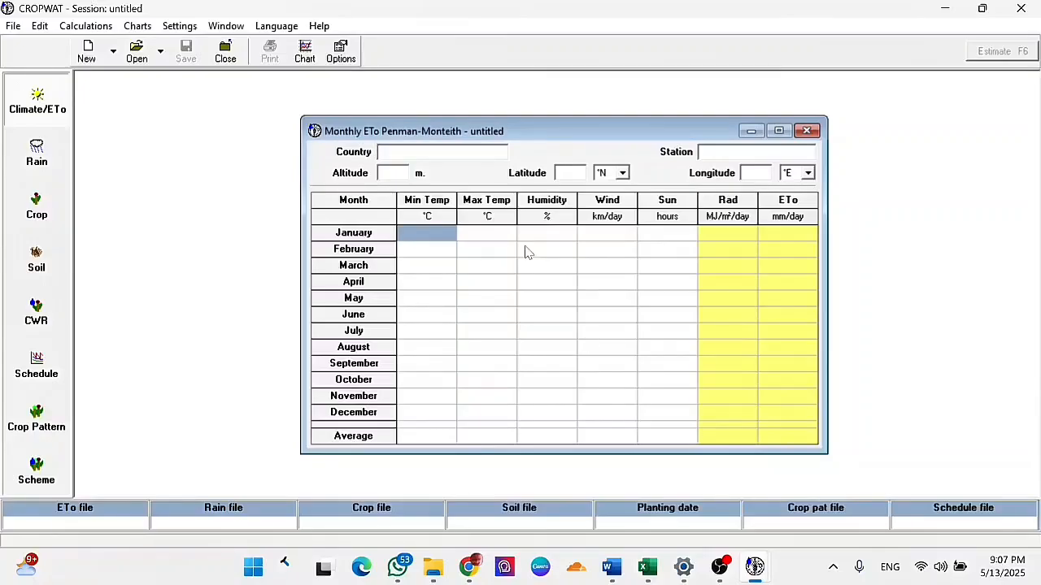
{"action": "mouse_move", "coordinate": [755, 563]}
{"action": "left_click", "coordinate": [771, 446]}
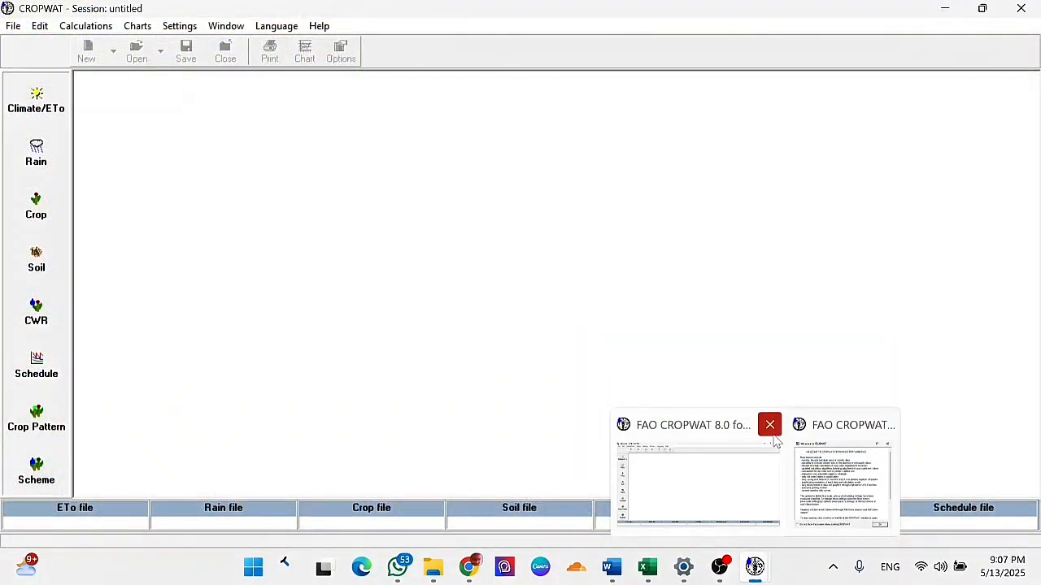
{"action": "left_click", "coordinate": [699, 480]}
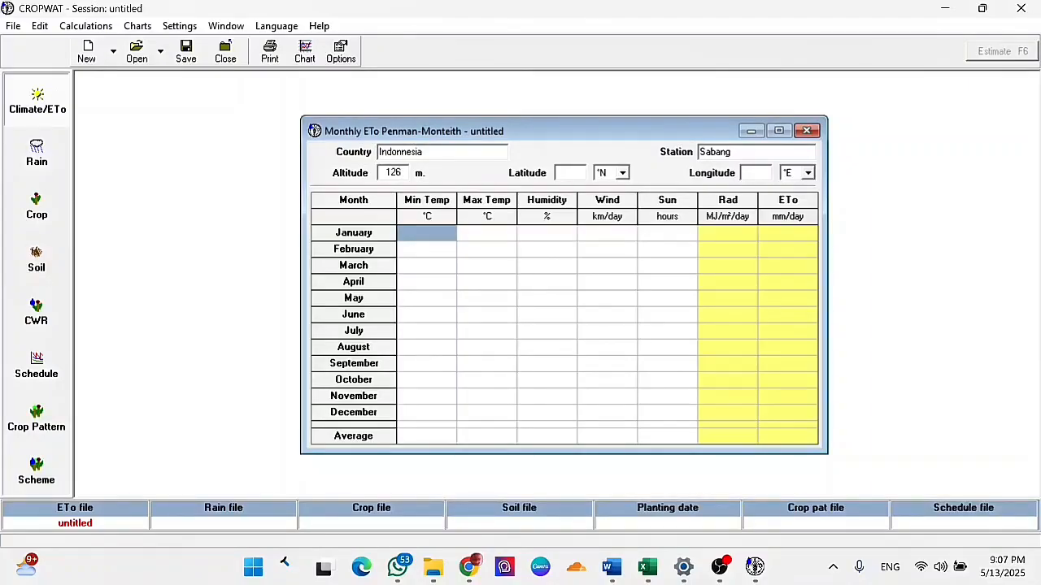
- Check the station location in Excel and set the latitude in CROPWAT to 5.86 °S
{"action": "mouse_move", "coordinate": [644, 577]}
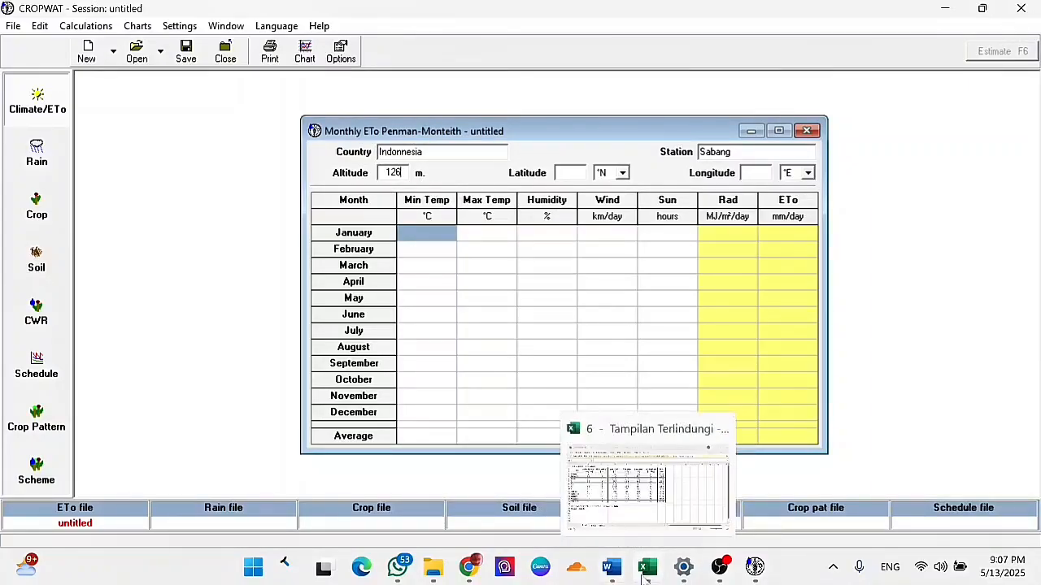
{"action": "left_click", "coordinate": [642, 536]}
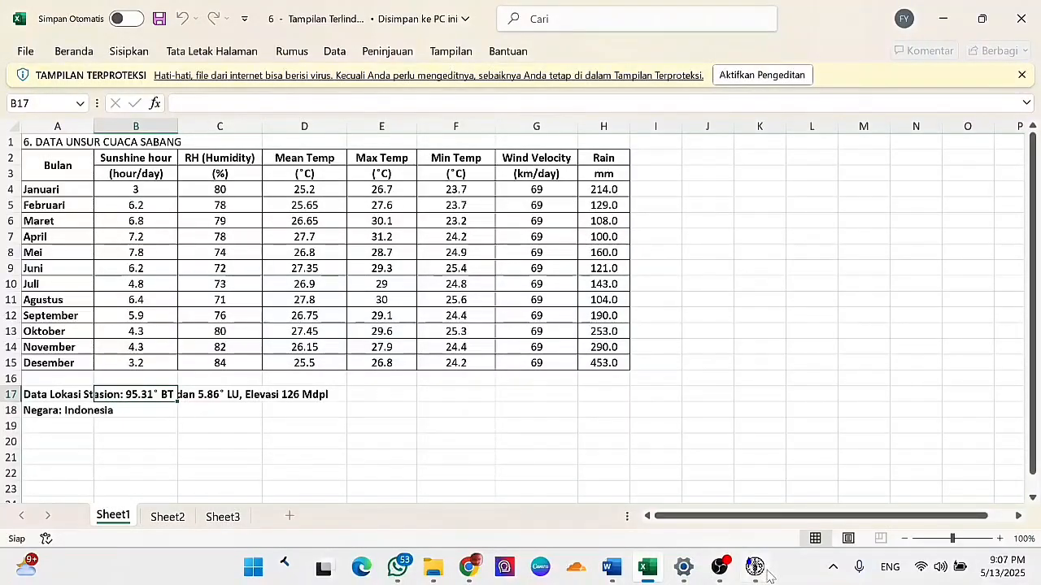
{"action": "left_click", "coordinate": [749, 497]}
{"action": "left_click", "coordinate": [622, 172]}
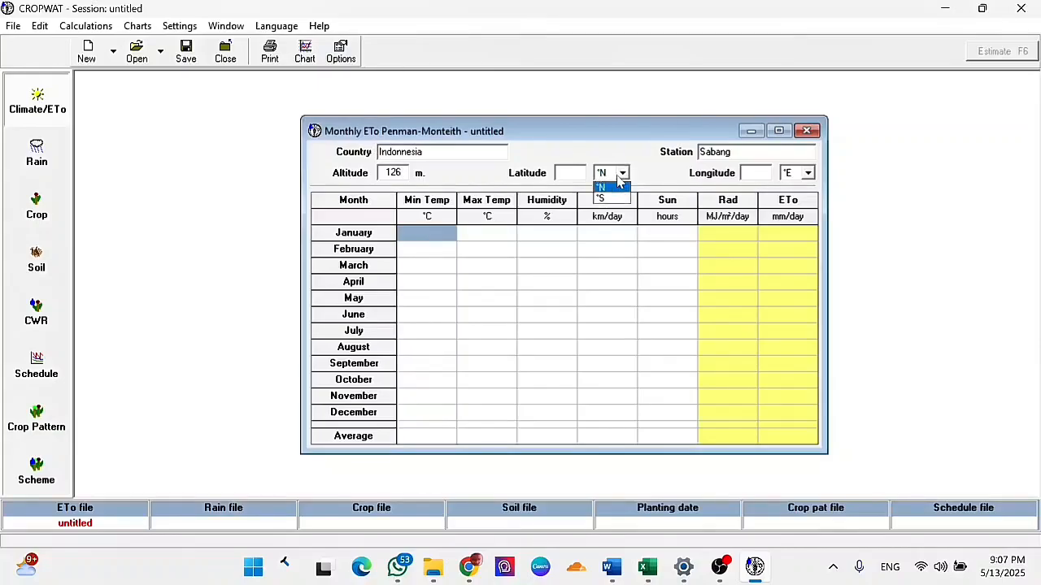
{"action": "left_click", "coordinate": [619, 198]}
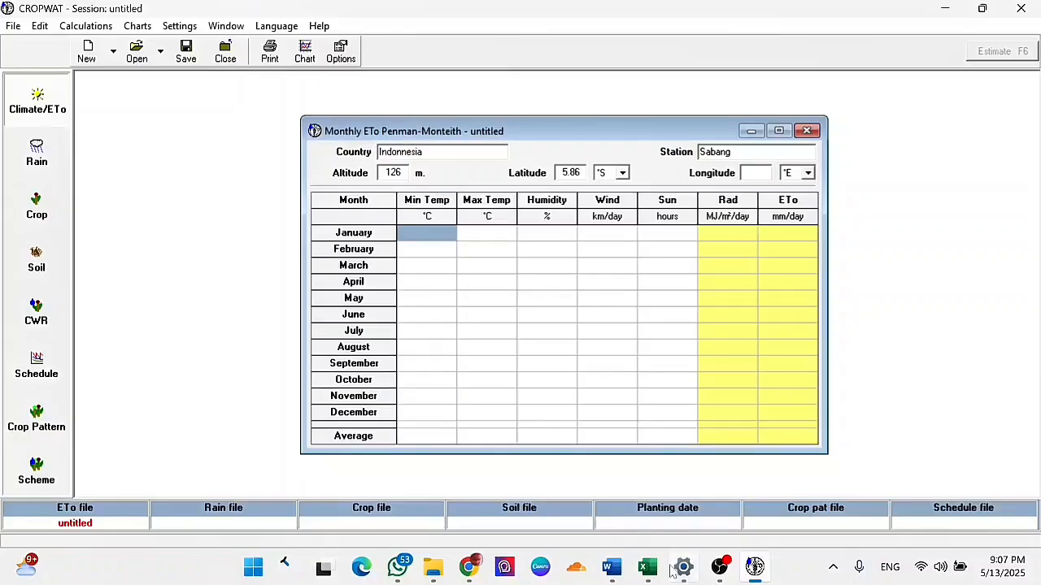
- Set the station's longitude to 95.31 °E
{"action": "mouse_move", "coordinate": [646, 555]}
{"action": "mouse_move", "coordinate": [635, 508]}
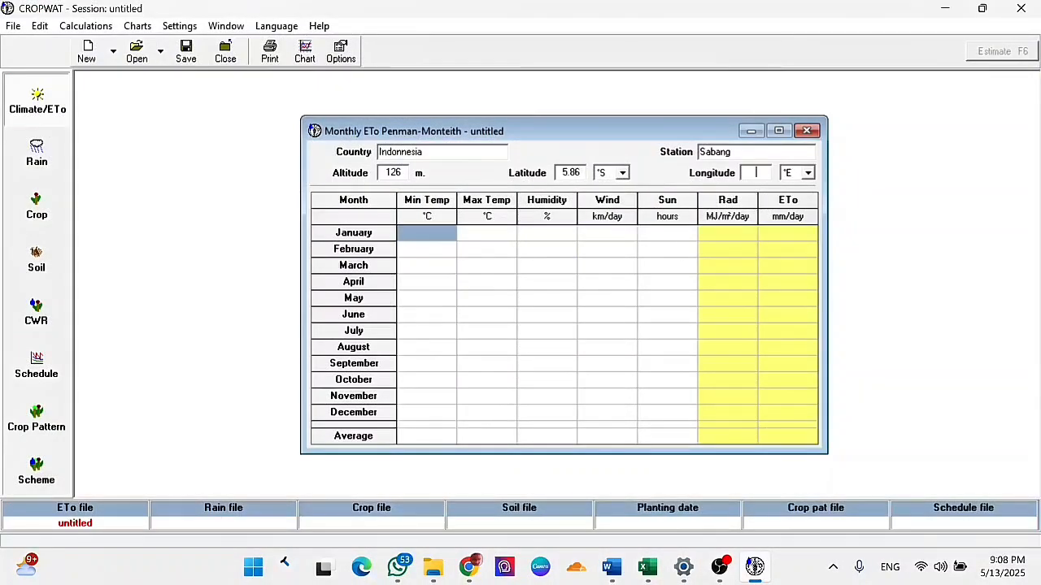
{"action": "left_click", "coordinate": [756, 172]}
{"action": "type", "text": "95"}
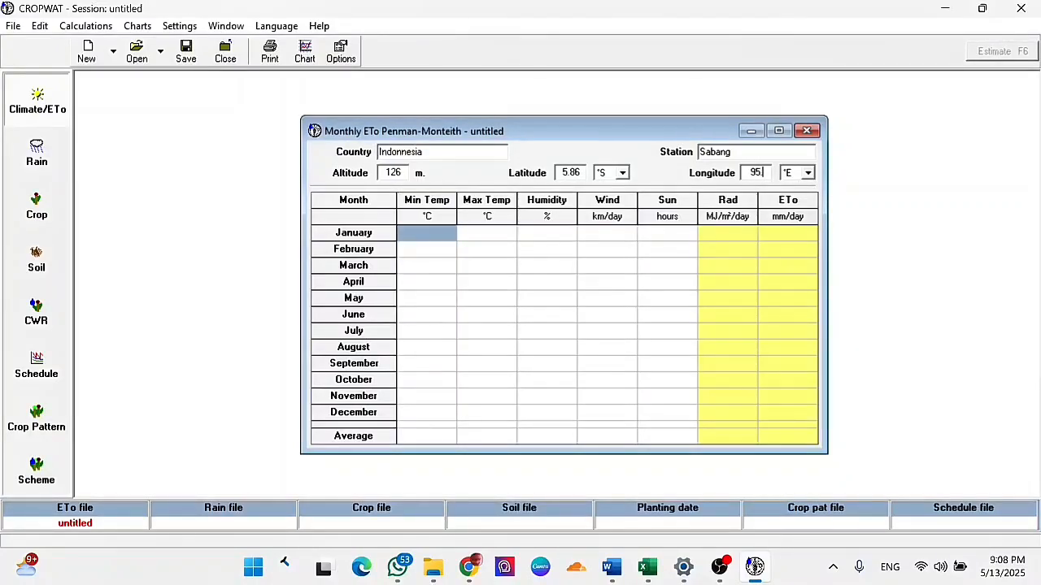
{"action": "type", "text": ".31"}
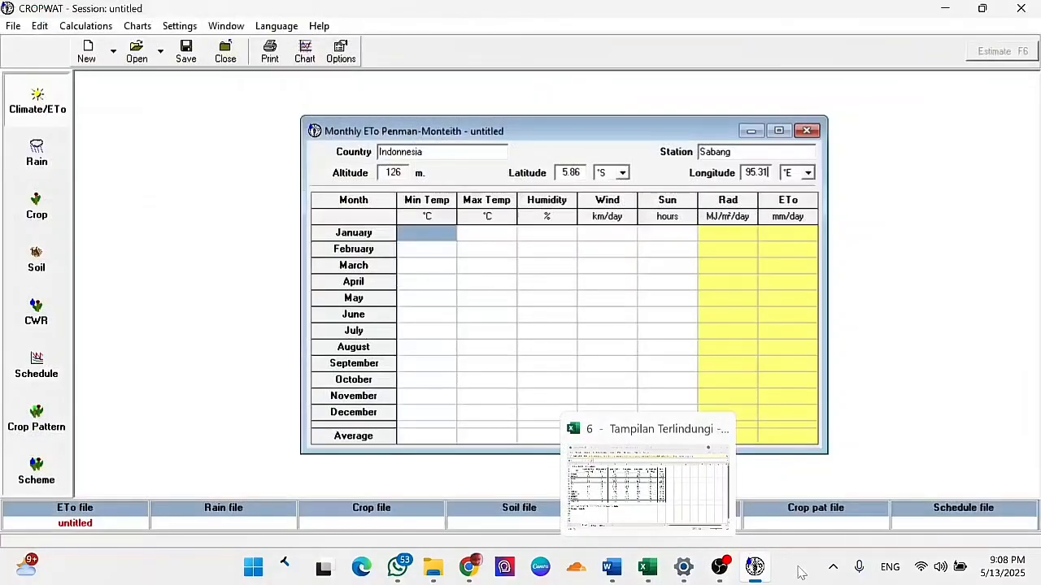
- Load the saved climate file KELOMPOK 5.PEM into the monthly ETo data
{"action": "left_click", "coordinate": [138, 54]}
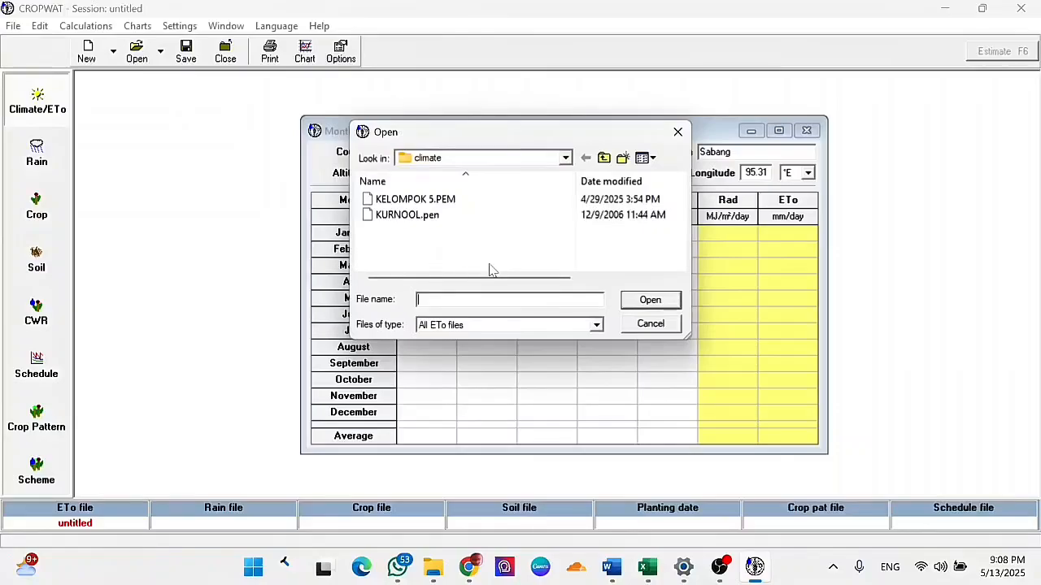
{"action": "left_click", "coordinate": [650, 199]}
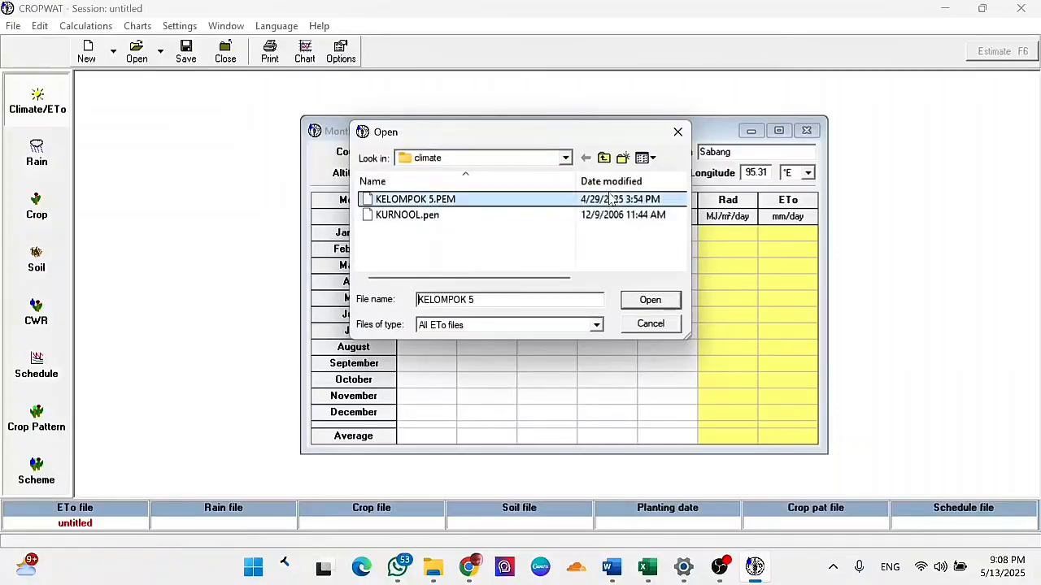
{"action": "left_click", "coordinate": [668, 300]}
{"action": "left_click", "coordinate": [524, 322]}
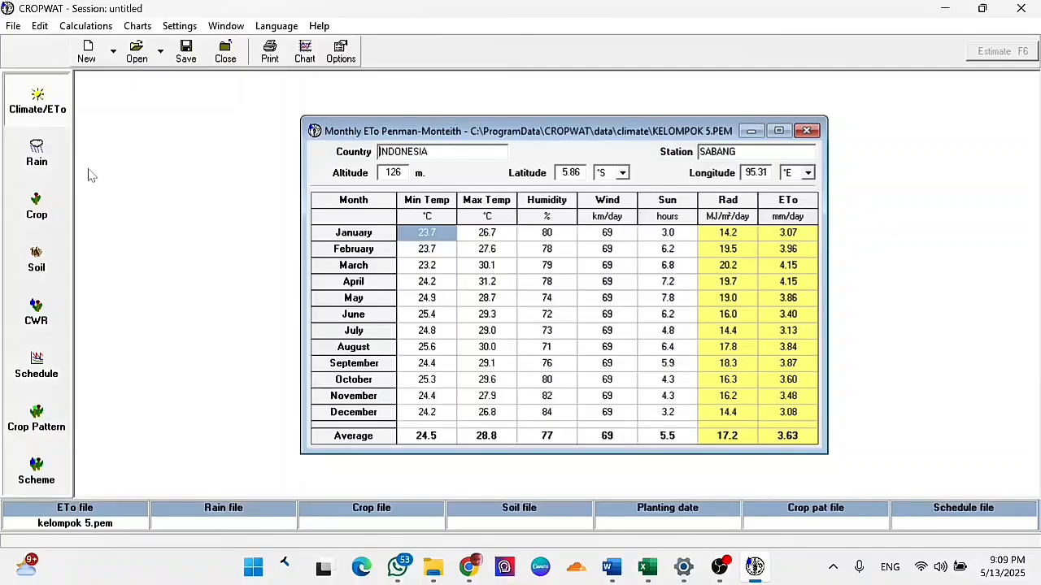
- Open the monthly rain data and enter Sabang as the station
{"action": "left_click", "coordinate": [57, 159]}
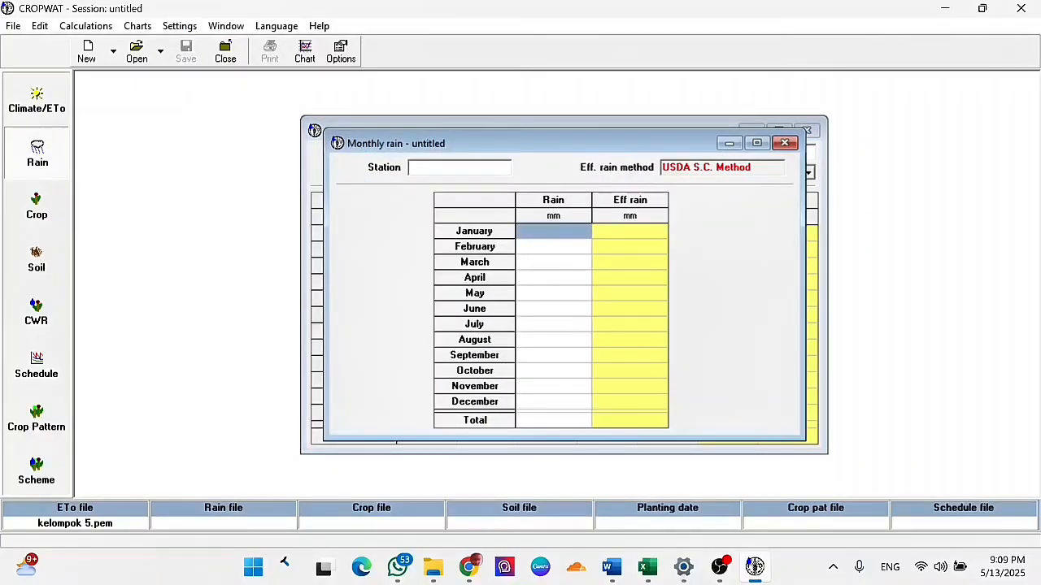
{"action": "type", "text": "Sabang"}
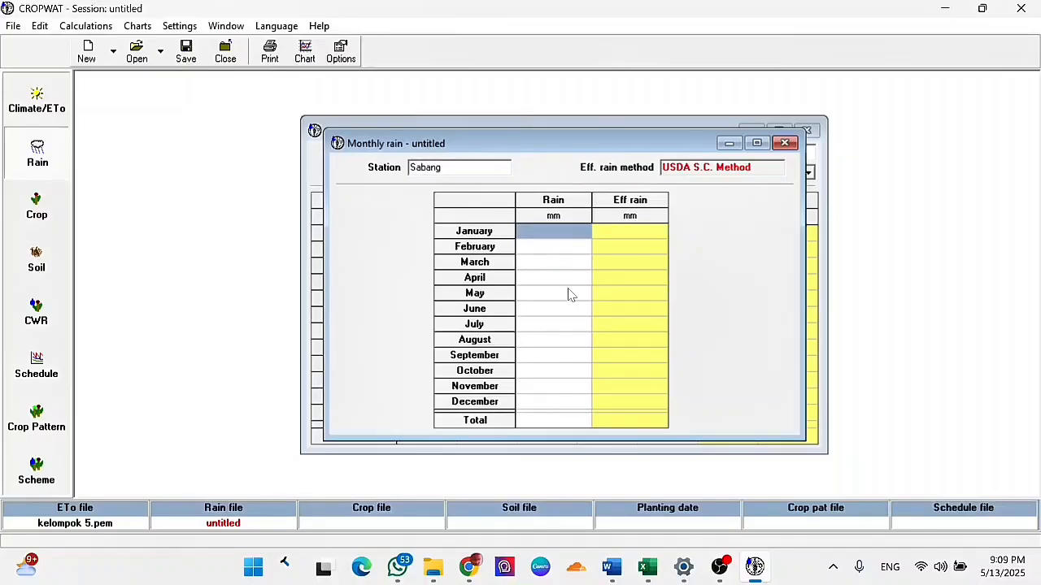
{"action": "mouse_move", "coordinate": [648, 574]}
{"action": "mouse_move", "coordinate": [654, 504]}
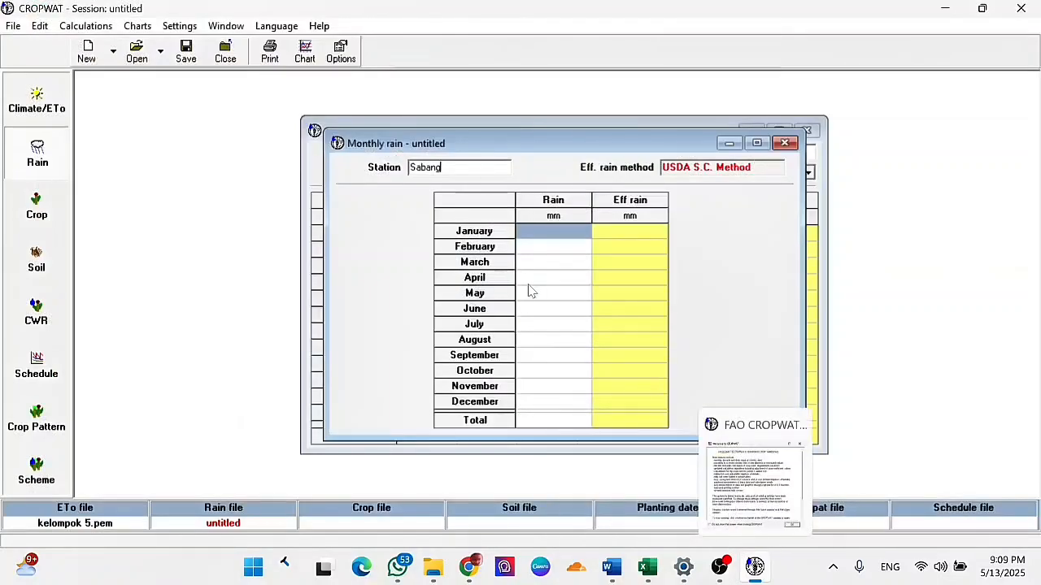
- Enter the monthly rain from the Excel table: January 214 mm, February 129 mm and March 108 mm
{"action": "left_click", "coordinate": [536, 237]}
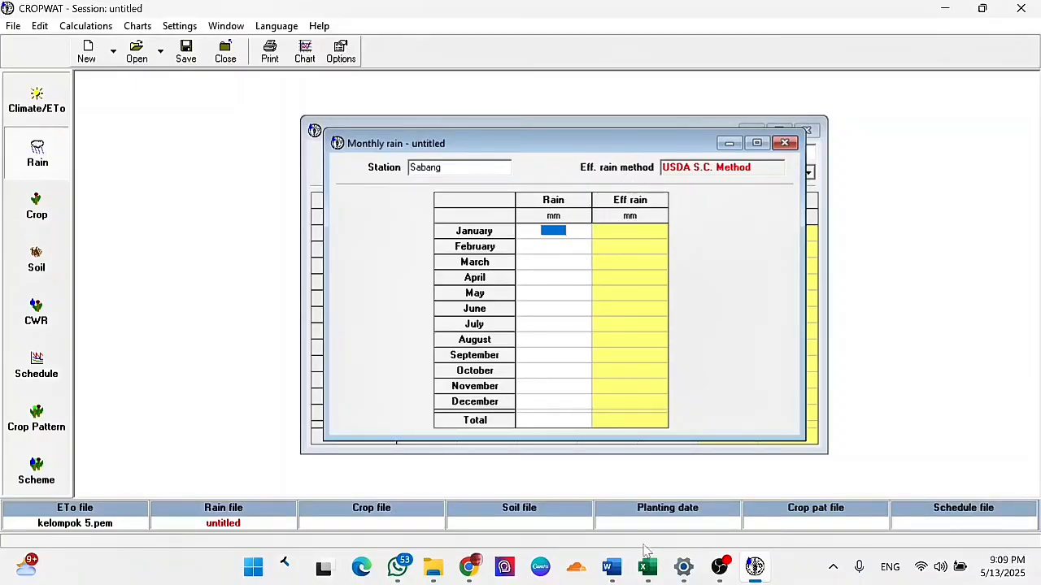
{"action": "mouse_move", "coordinate": [647, 567]}
{"action": "mouse_move", "coordinate": [649, 500]}
{"action": "left_click", "coordinate": [543, 231]}
{"action": "type", "text": "214"}
{"action": "key", "text": "Return"}
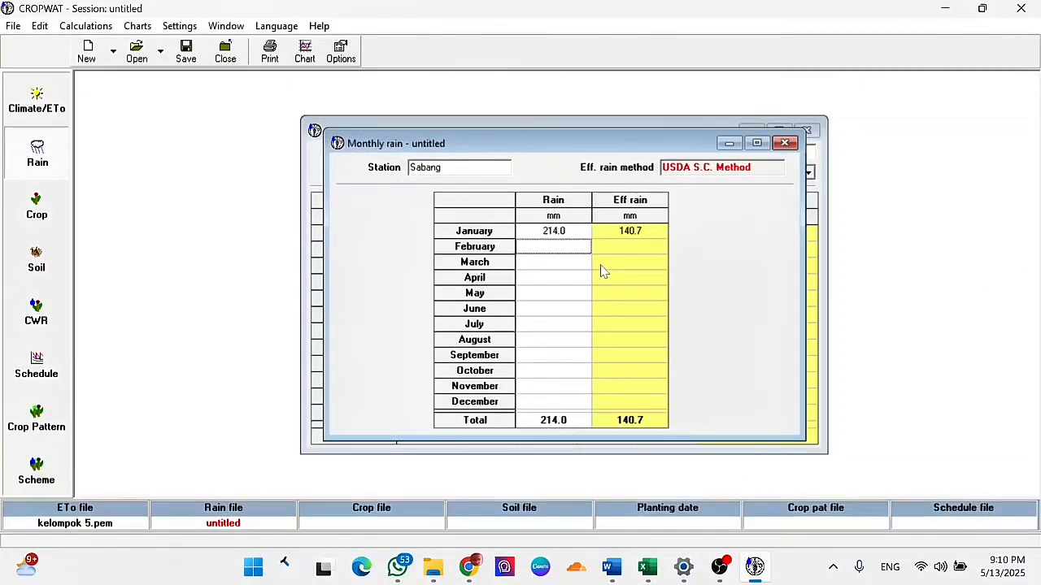
{"action": "type", "text": "129"}
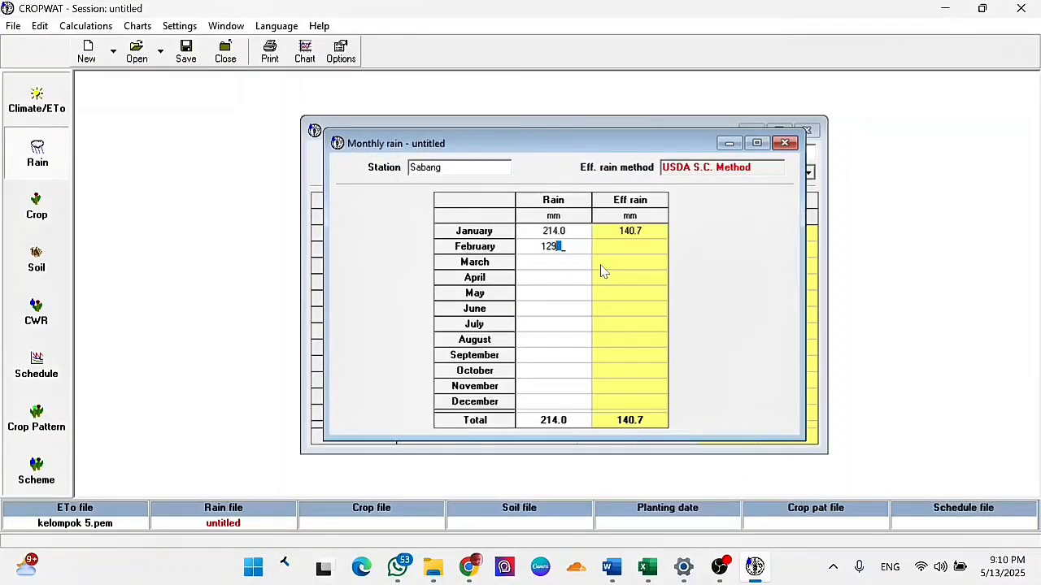
{"action": "key", "text": "Return"}
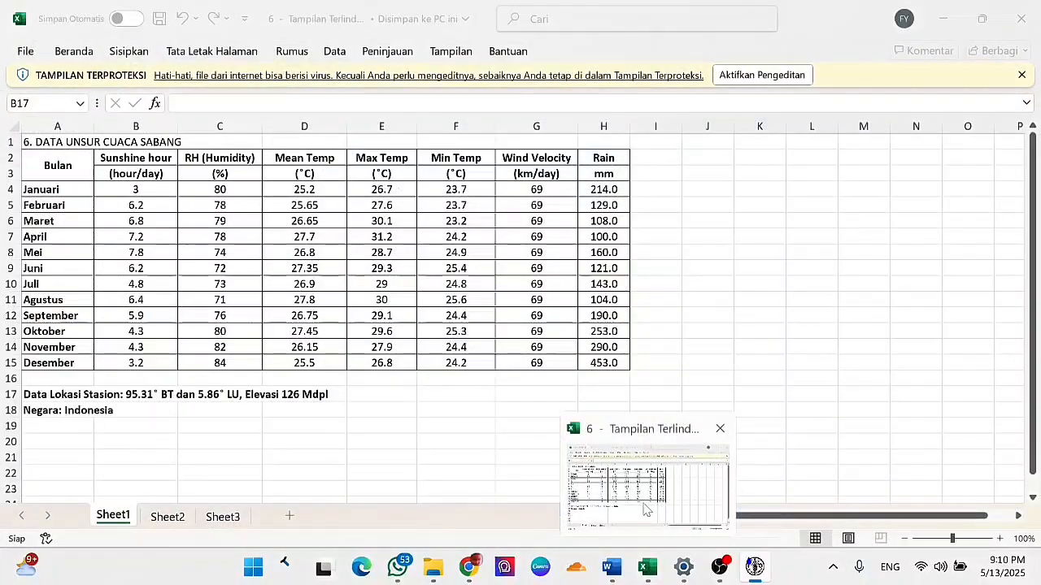
{"action": "type", "text": "1"}
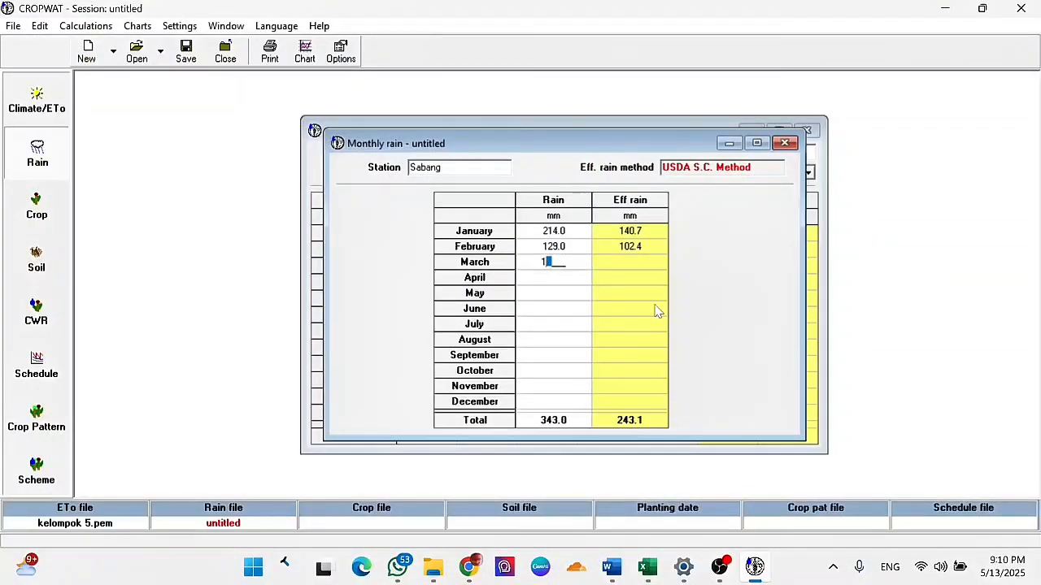
{"action": "type", "text": "08"}
{"action": "key", "text": "Return"}
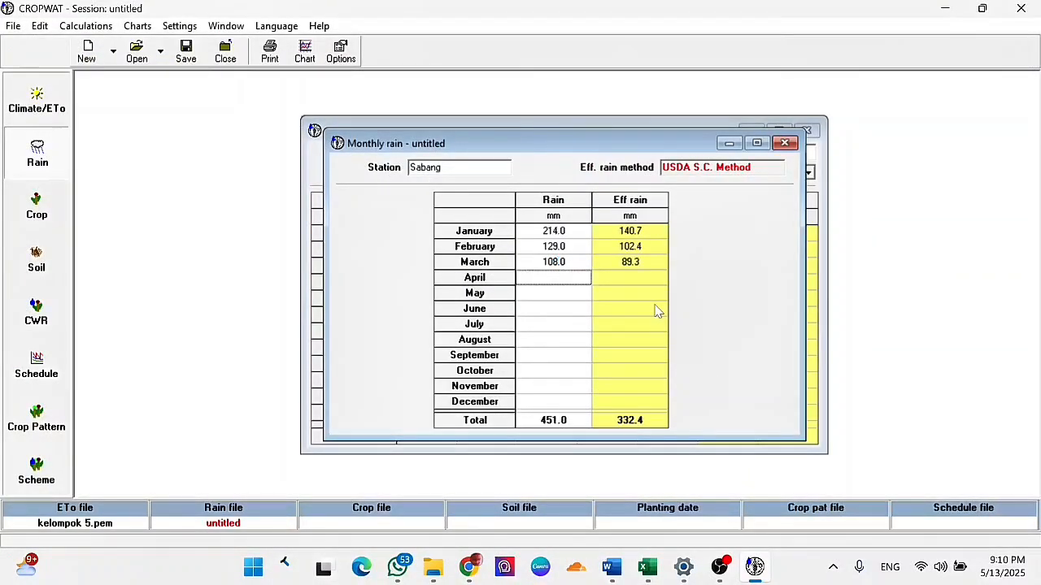
- Enter the rain for April as 100 mm, May as 160 mm and June as 121 mm
{"action": "type", "text": "100"}
{"action": "key", "text": "Return"}
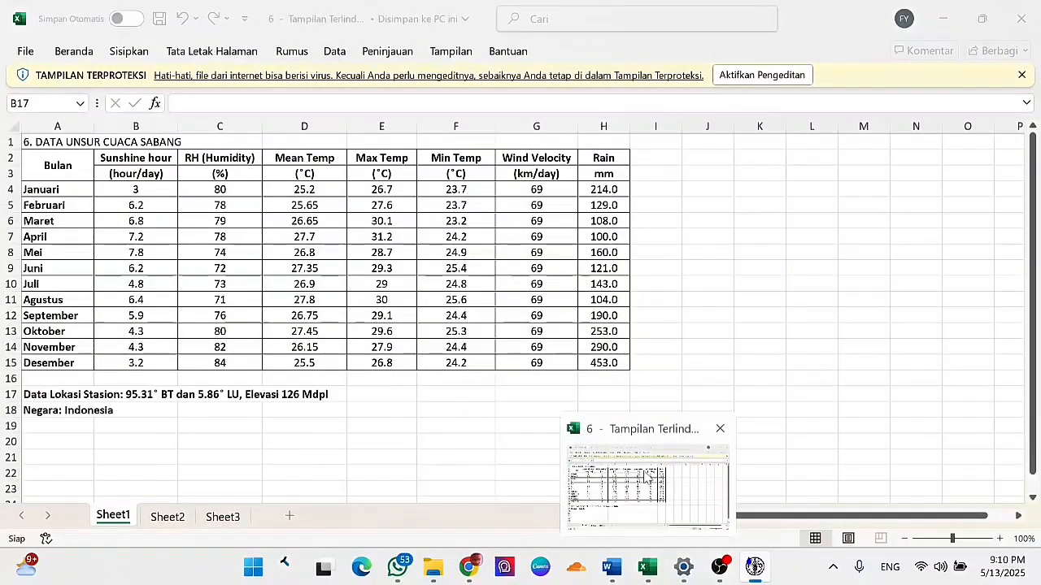
{"action": "type", "text": "160"}
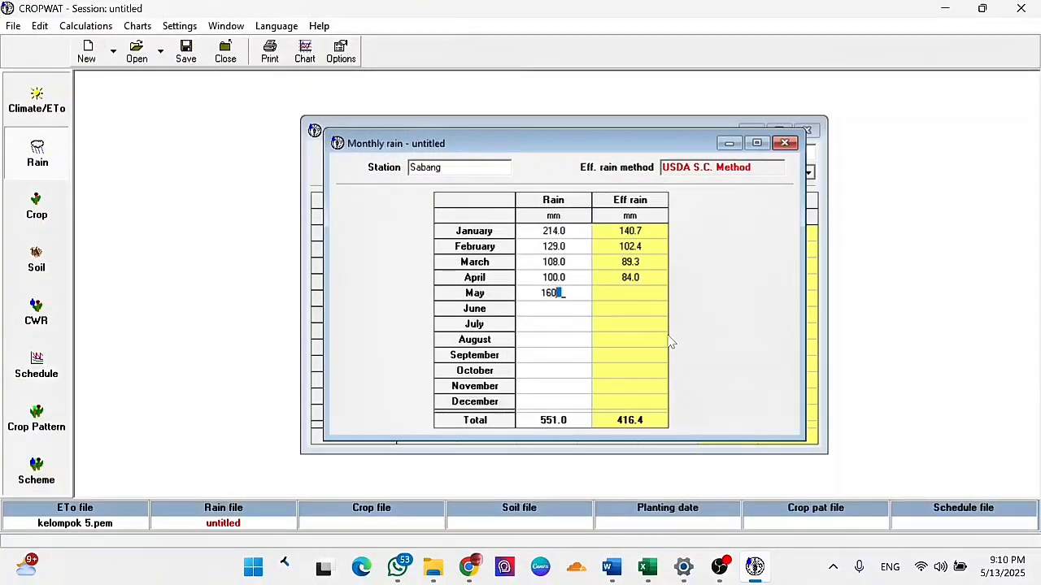
{"action": "key", "text": "Return"}
{"action": "type", "text": "121"}
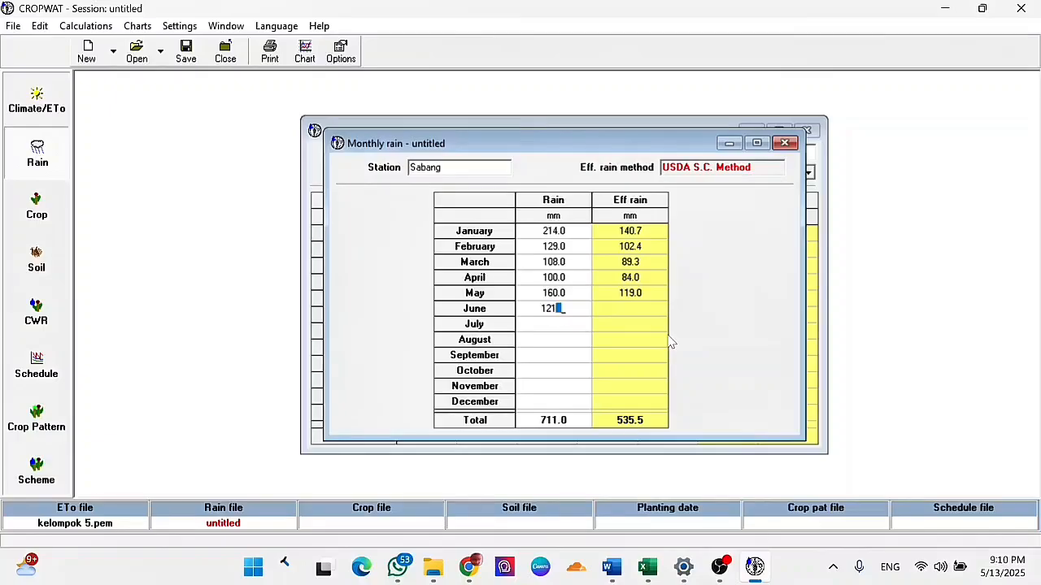
{"action": "key", "text": "Return"}
- Enter the rain from the Excel table for July as 143 mm, August as 104 mm and September as 190 mm
{"action": "mouse_move", "coordinate": [660, 493]}
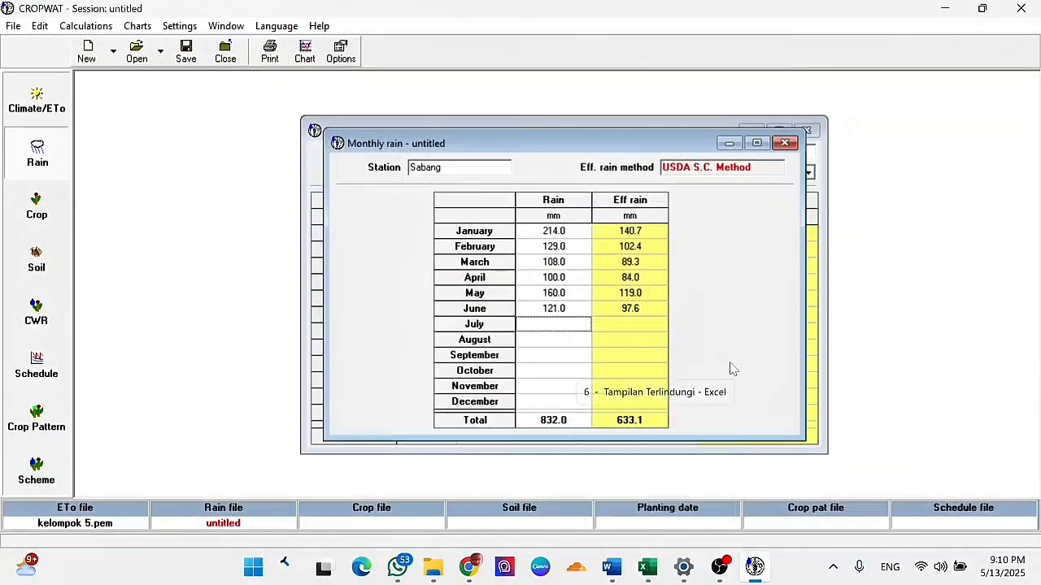
{"action": "type", "text": "143"}
{"action": "key", "text": "Return"}
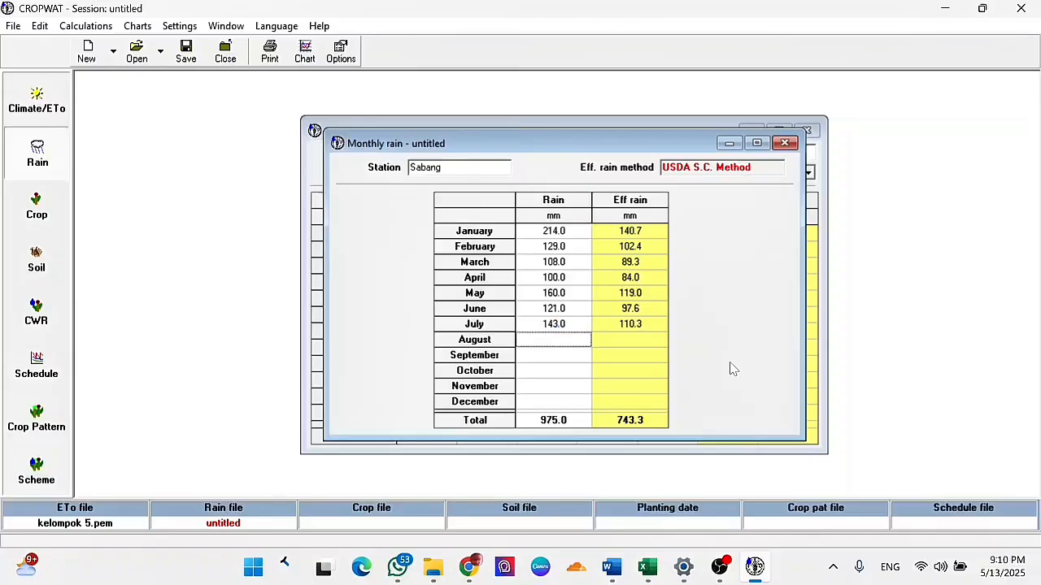
{"action": "type", "text": "104"}
{"action": "key", "text": "Return"}
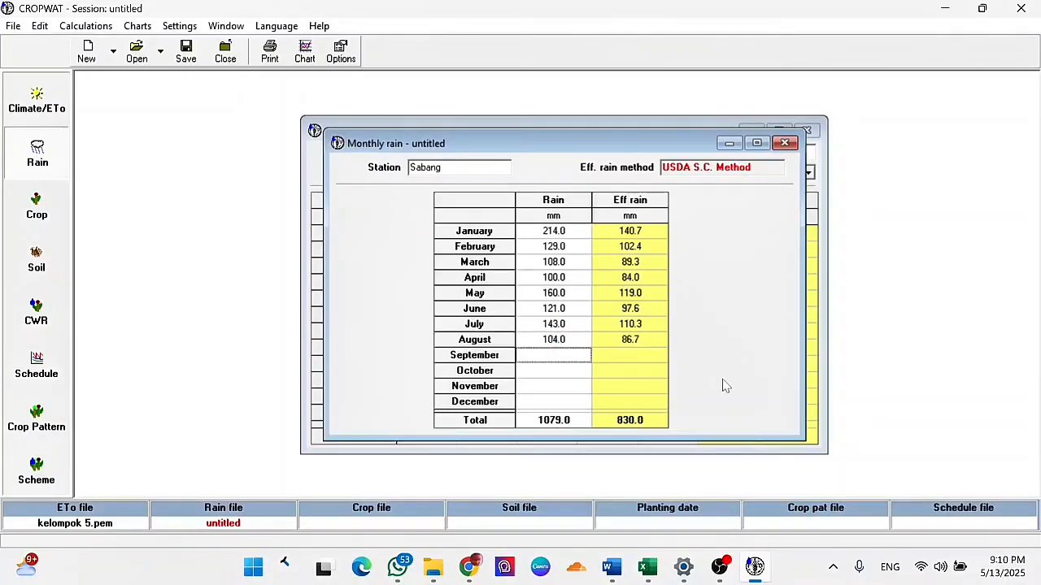
{"action": "mouse_move", "coordinate": [648, 566]}
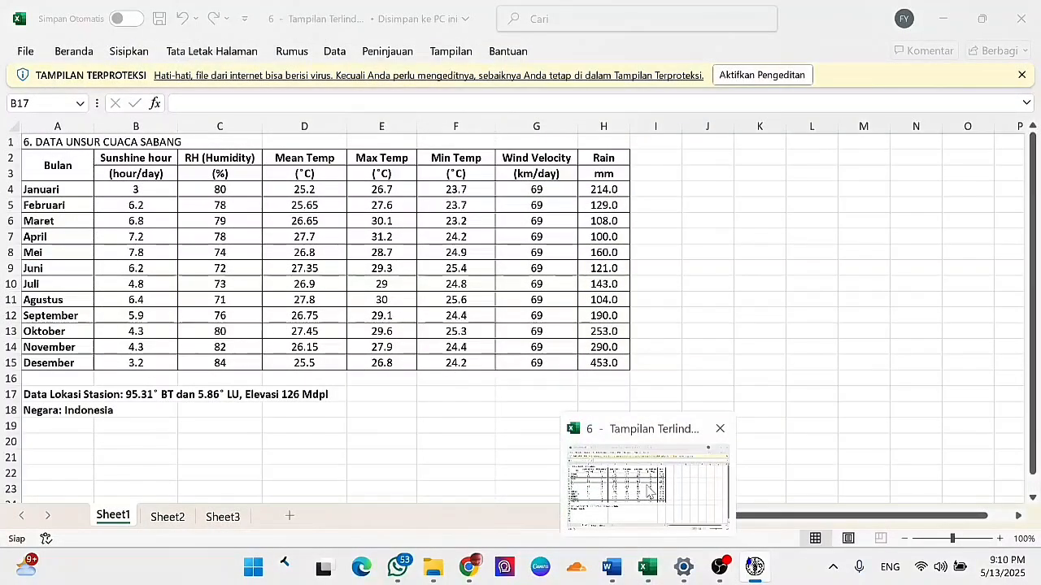
{"action": "type", "text": "190"}
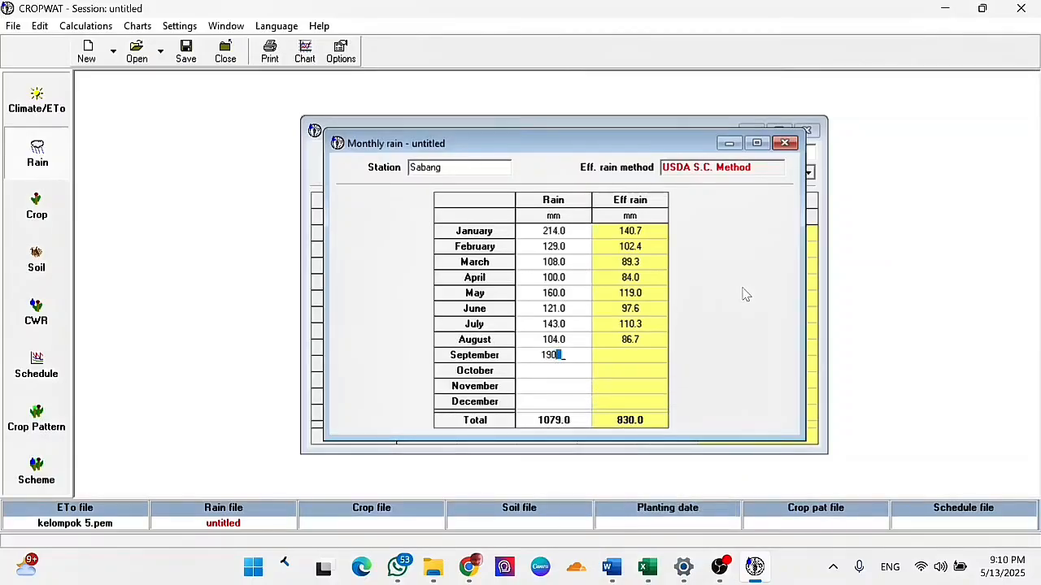
{"action": "key", "text": "Return"}
- Enter the rain for October as 253 mm, November as 290 mm and December as 453 mm
{"action": "type", "text": "253"}
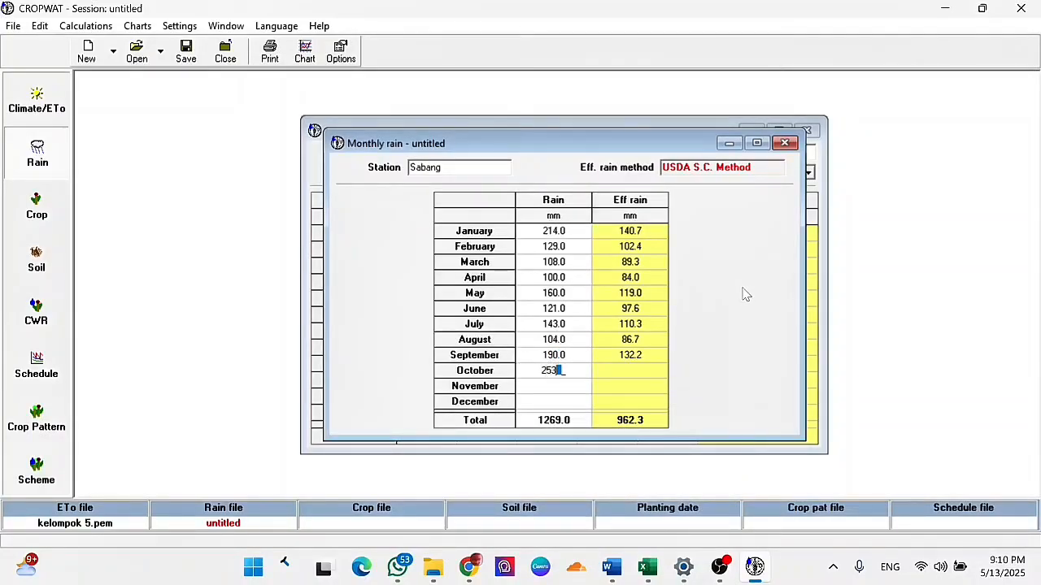
{"action": "key", "text": "Return"}
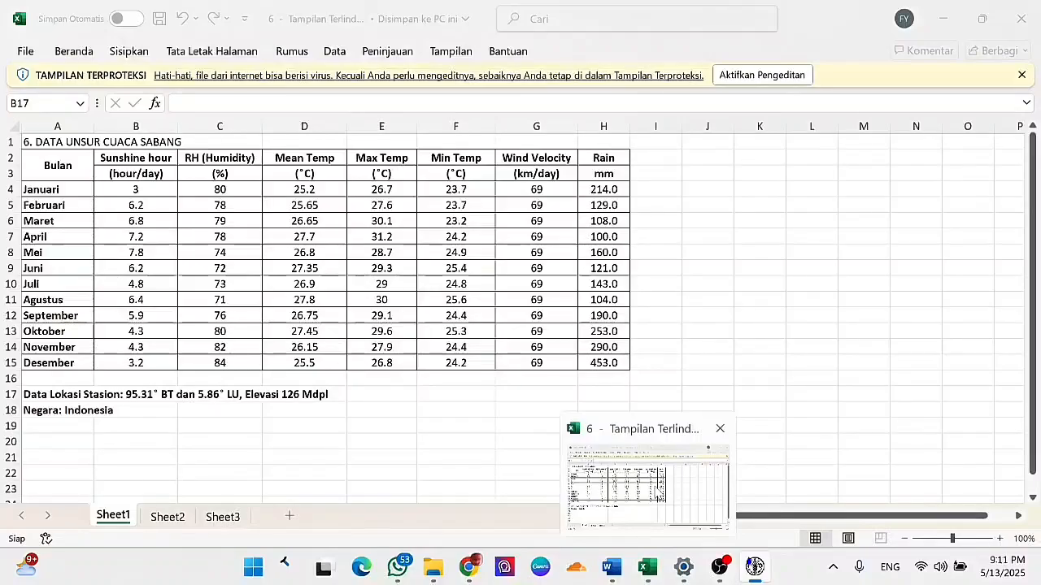
{"action": "type", "text": "29"}
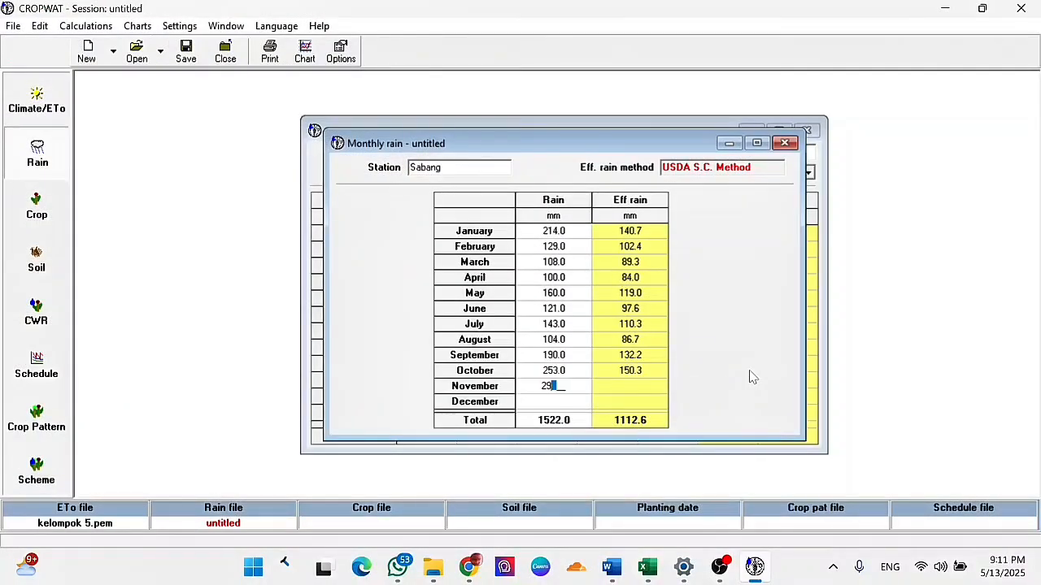
{"action": "type", "text": "0"}
{"action": "key", "text": "Return"}
{"action": "type", "text": "45"}
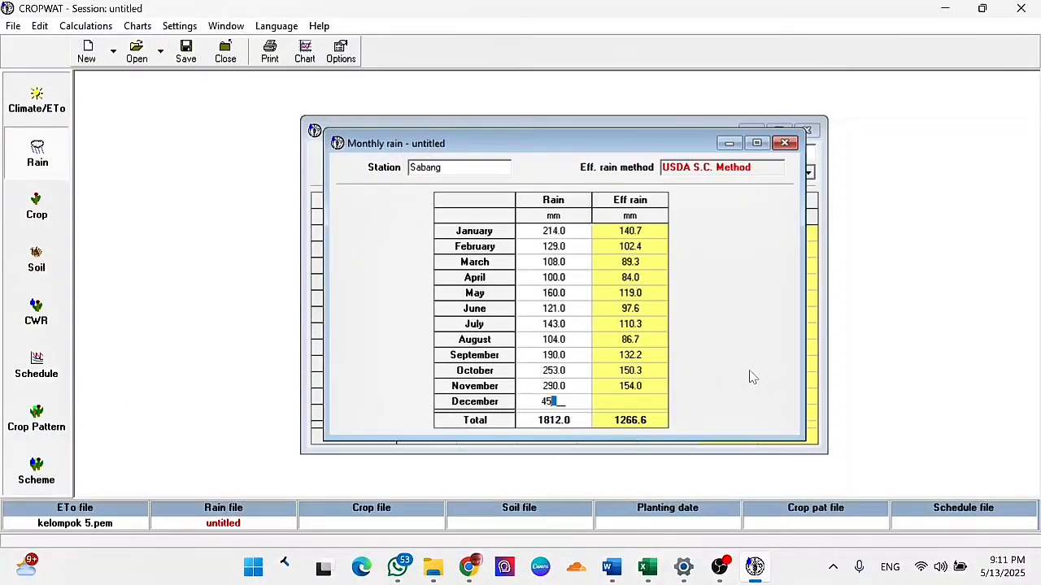
{"action": "type", "text": "3"}
{"action": "key", "text": "Return"}
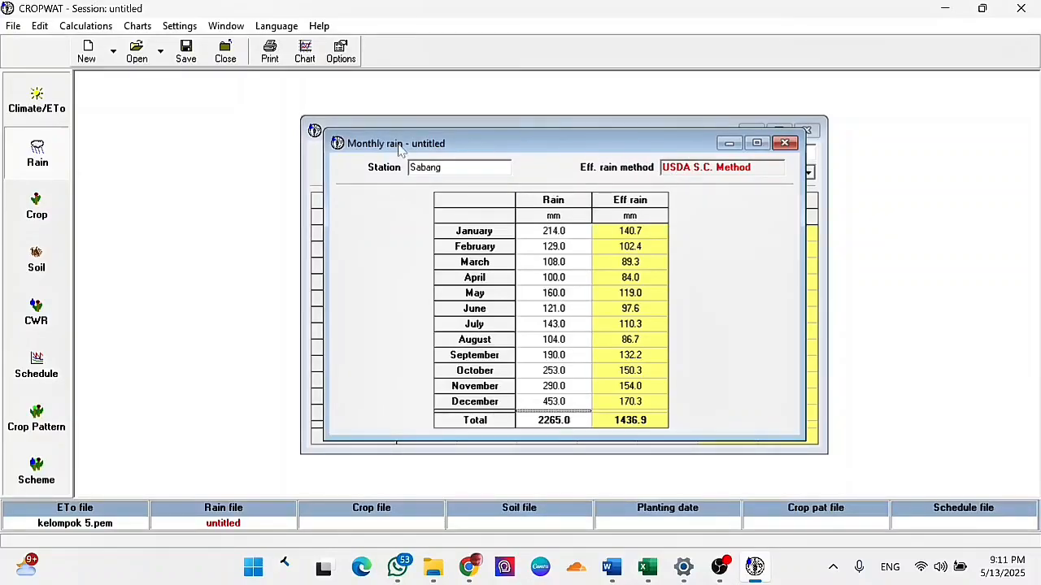
- Change the effective rainfall method to Dependable rain (FAO/AGLW formula)
{"action": "left_click", "coordinate": [341, 52]}
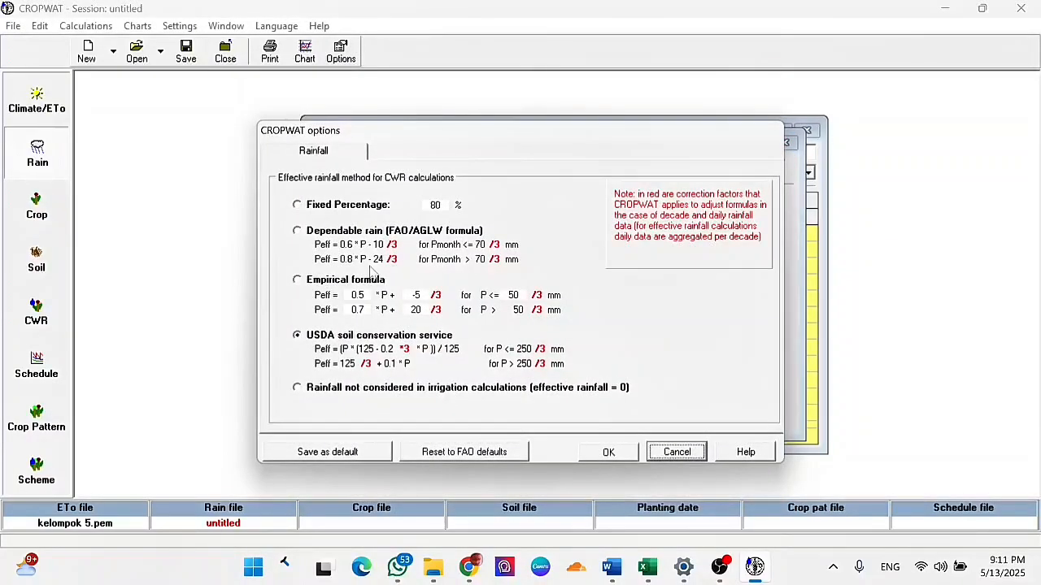
{"action": "left_click", "coordinate": [297, 231]}
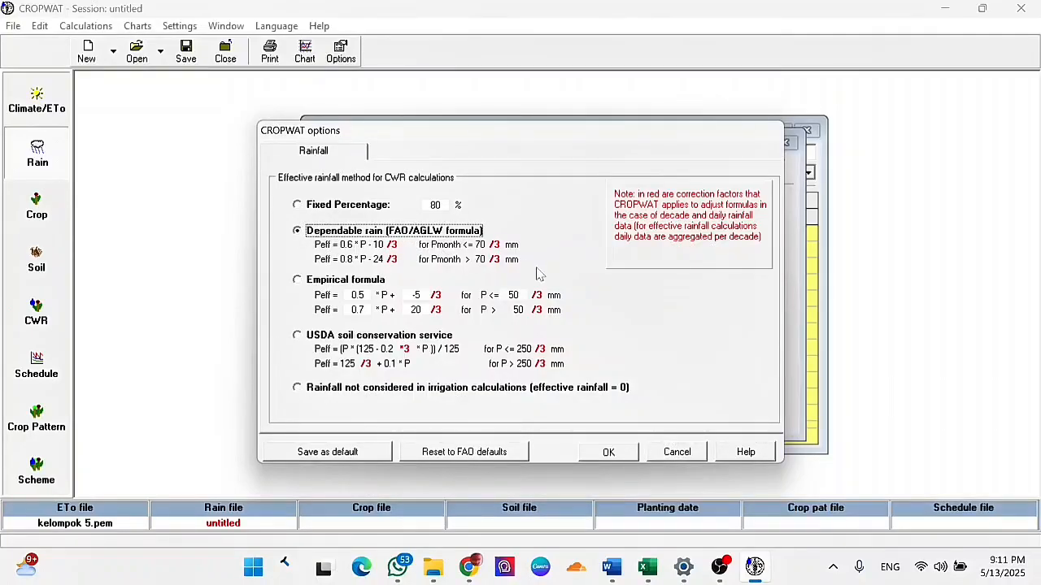
{"action": "left_click", "coordinate": [612, 453]}
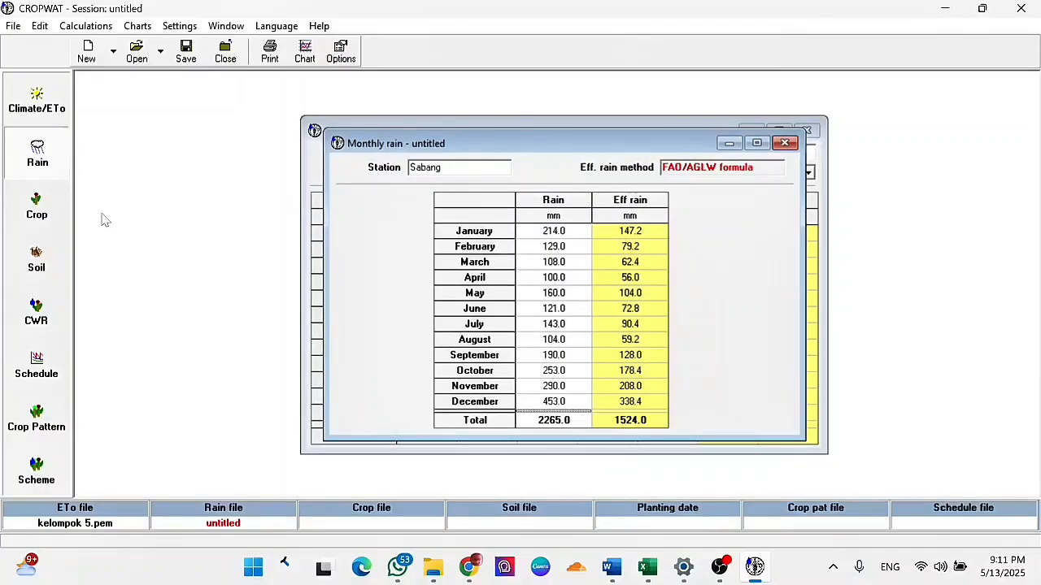
- Open the crop data and load MAIZE.CRO from the FAO crops folder
{"action": "left_click", "coordinate": [59, 216]}
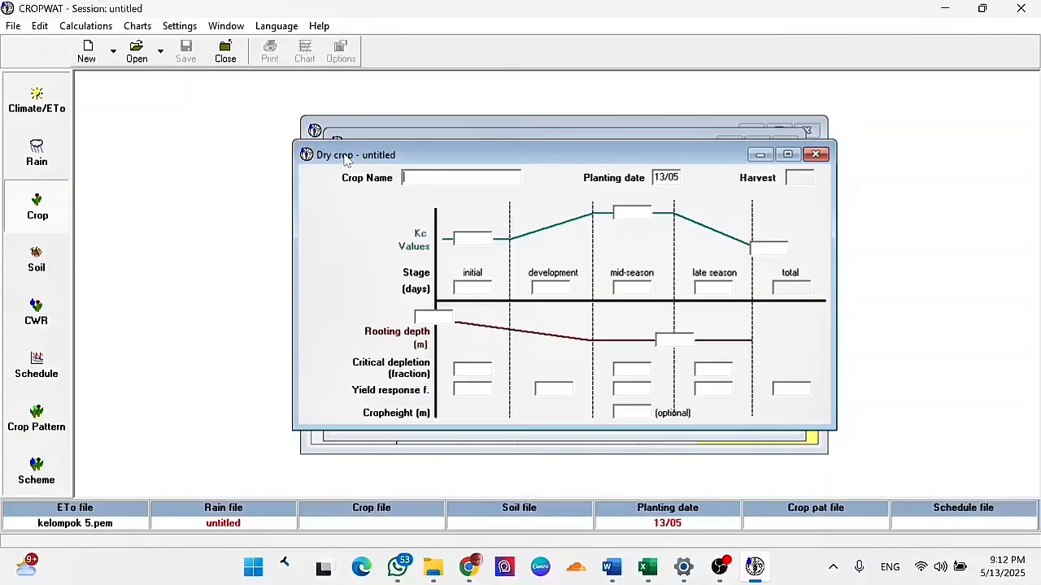
{"action": "left_click", "coordinate": [140, 60]}
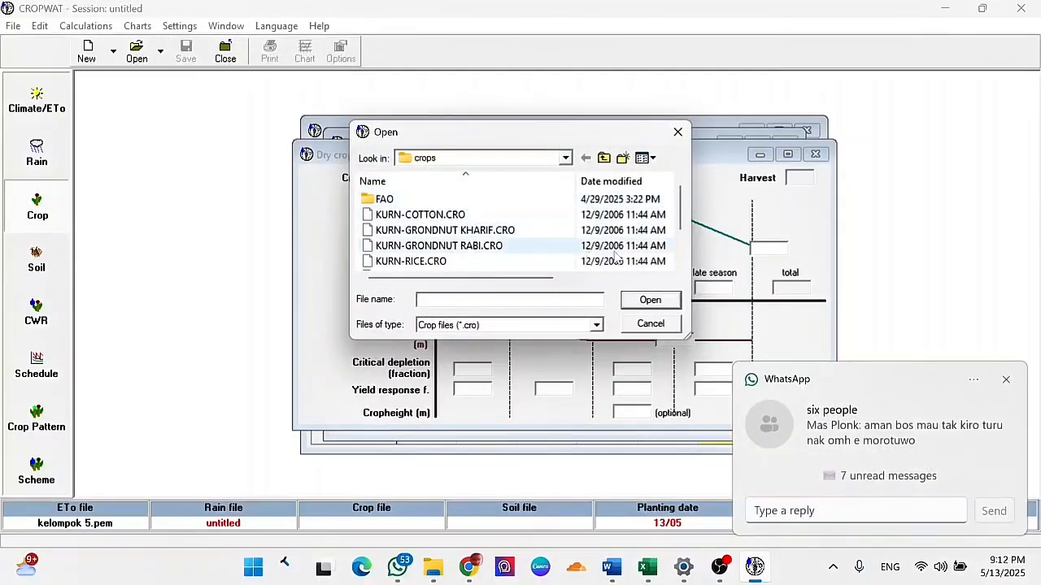
{"action": "left_click_drag", "start_coordinate": [680, 219], "coordinate": [679, 181]}
{"action": "double_click", "coordinate": [504, 200]}
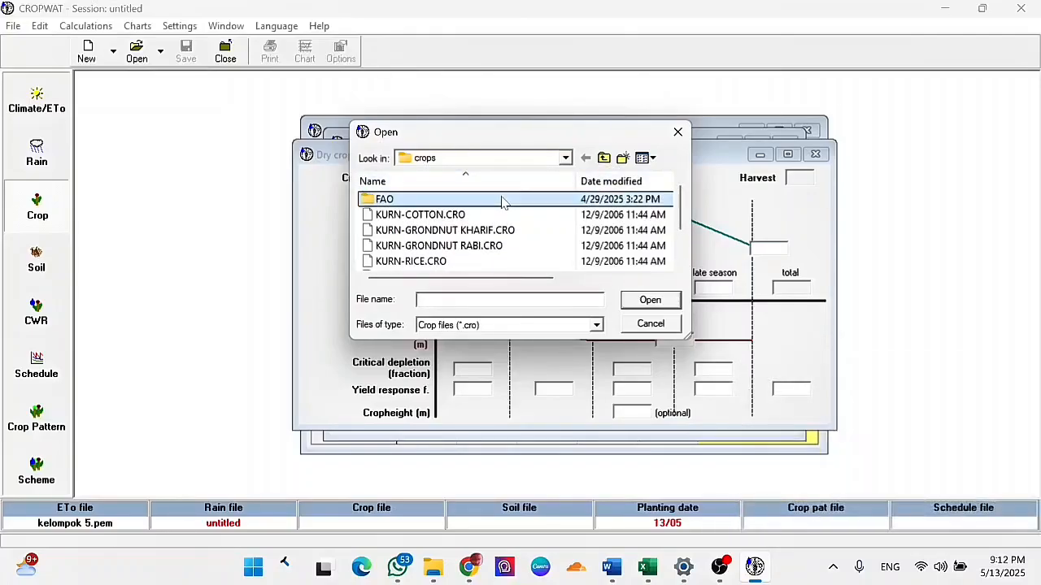
{"action": "left_click", "coordinate": [681, 213]}
{"action": "left_click_drag", "start_coordinate": [683, 213], "coordinate": [684, 235]}
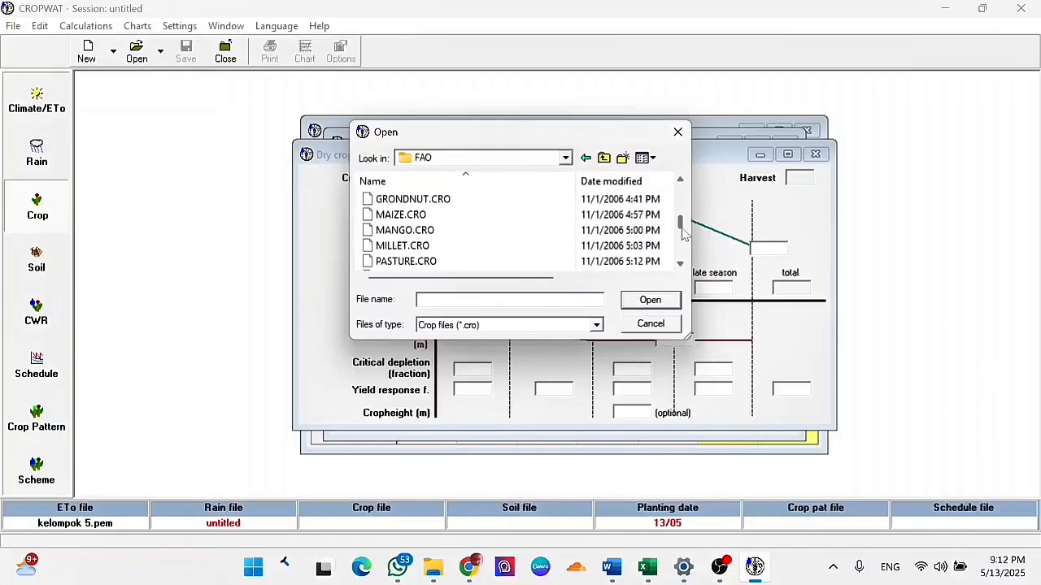
{"action": "left_click", "coordinate": [622, 215]}
{"action": "left_click", "coordinate": [660, 301]}
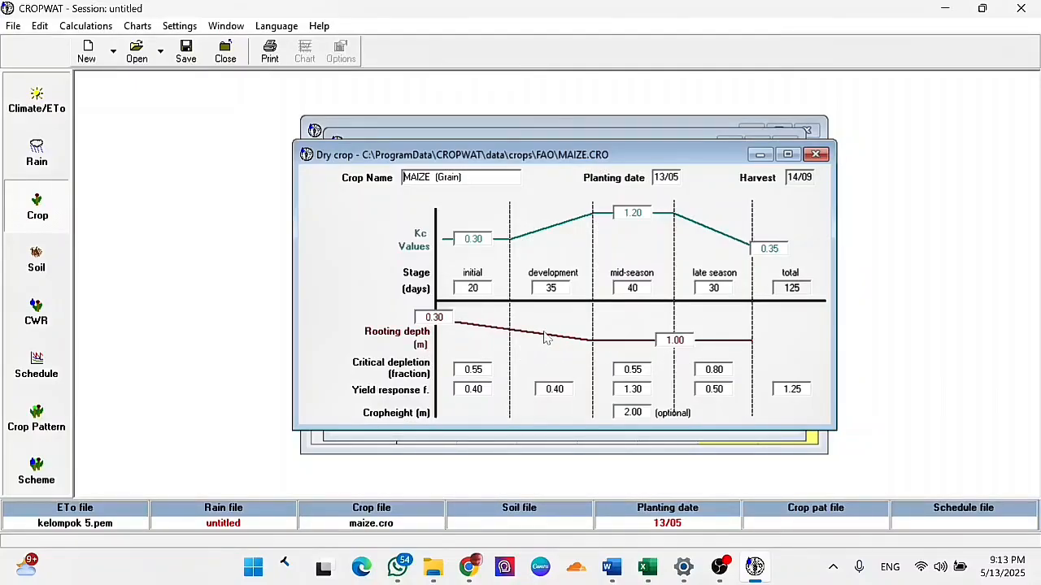
- Open the soil data and load BLACK CLAY SOIL.SOI from the soils folder
{"action": "left_click", "coordinate": [36, 258]}
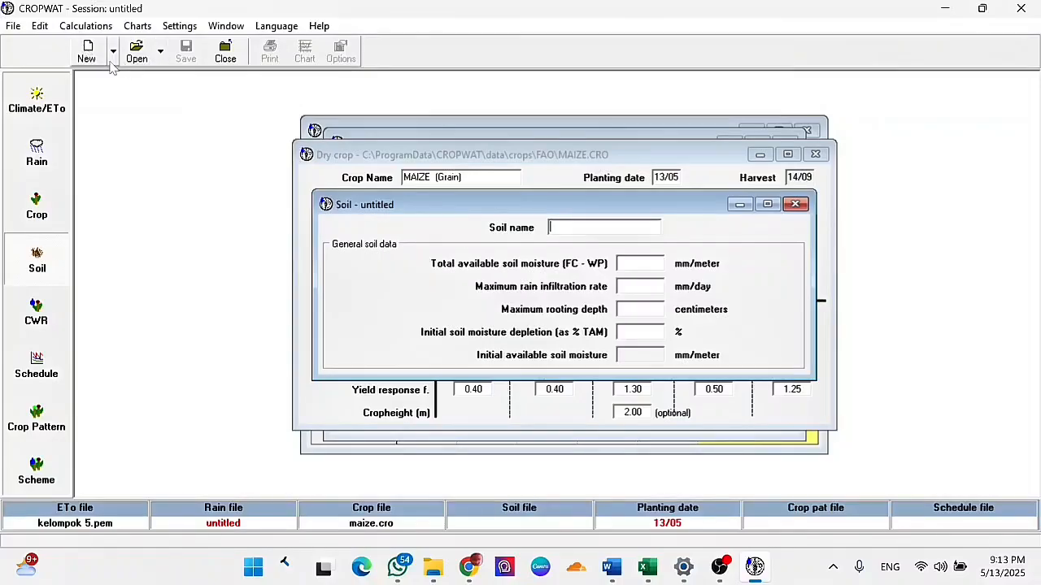
{"action": "left_click", "coordinate": [137, 50]}
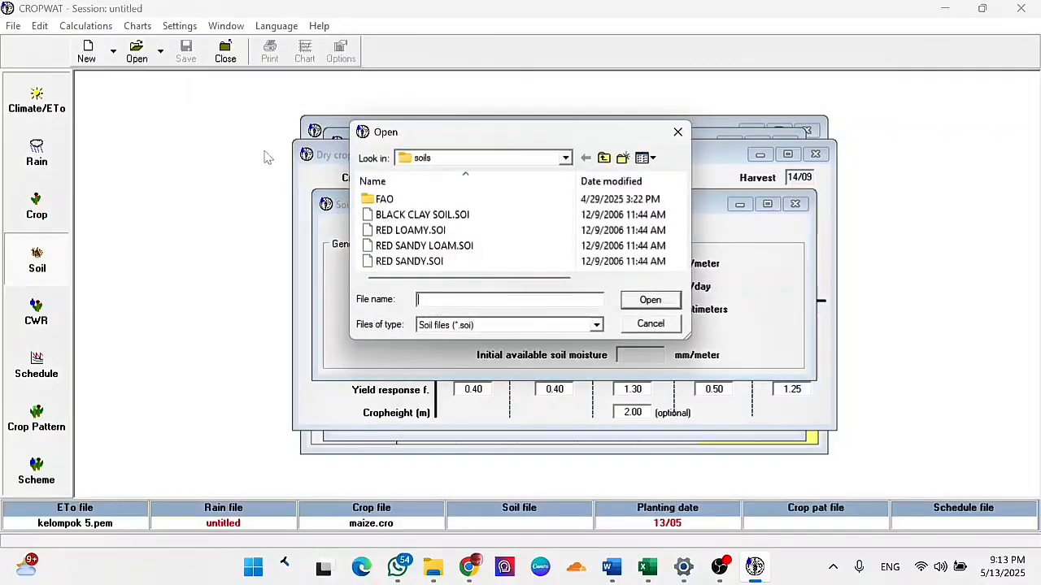
{"action": "left_click", "coordinate": [446, 220]}
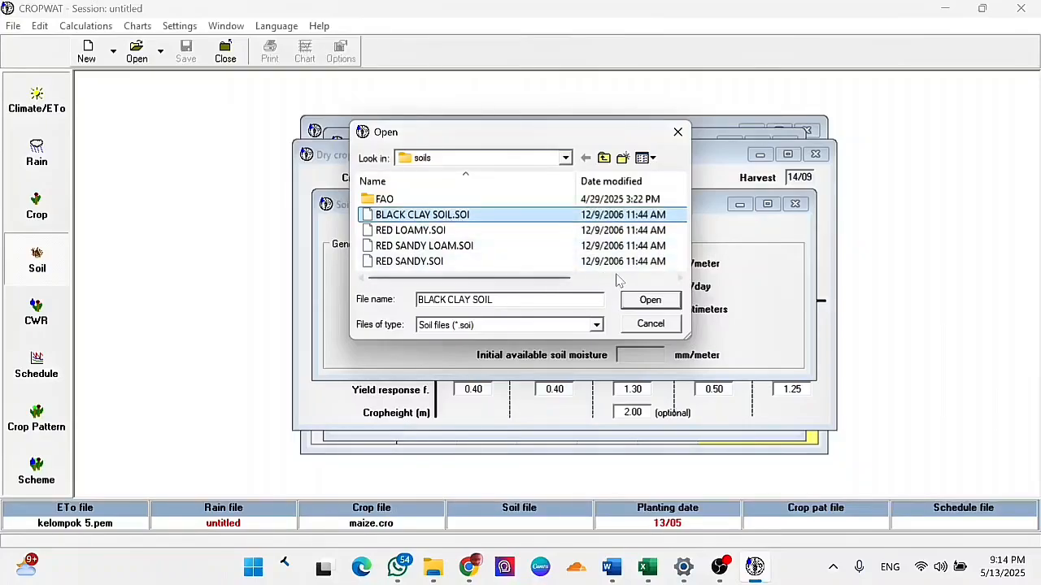
{"action": "left_click", "coordinate": [639, 300]}
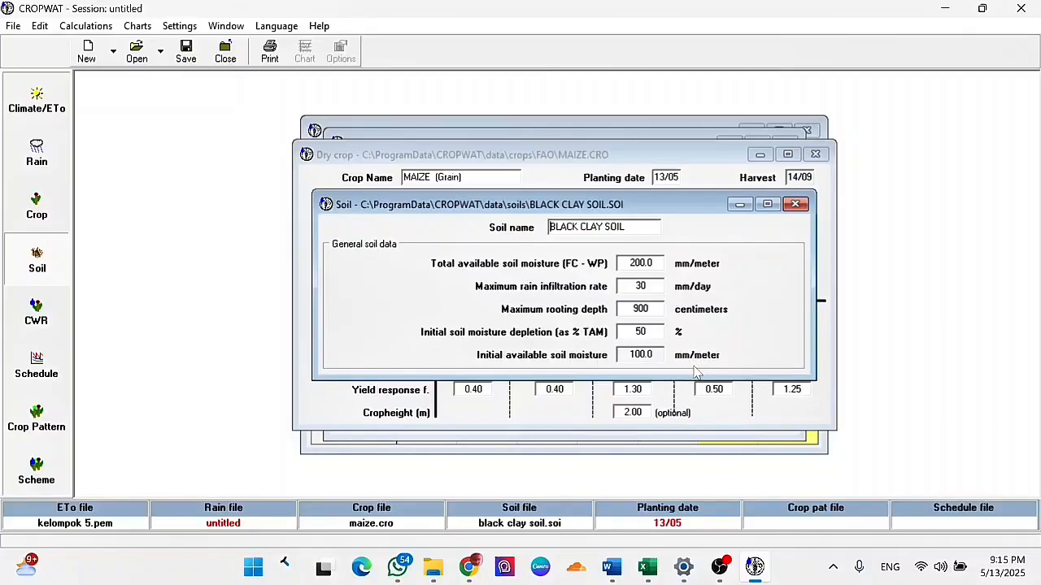
- Review the calculated crop water requirements for maize and the totals of its irrigation schedule
{"action": "left_click", "coordinate": [58, 329]}
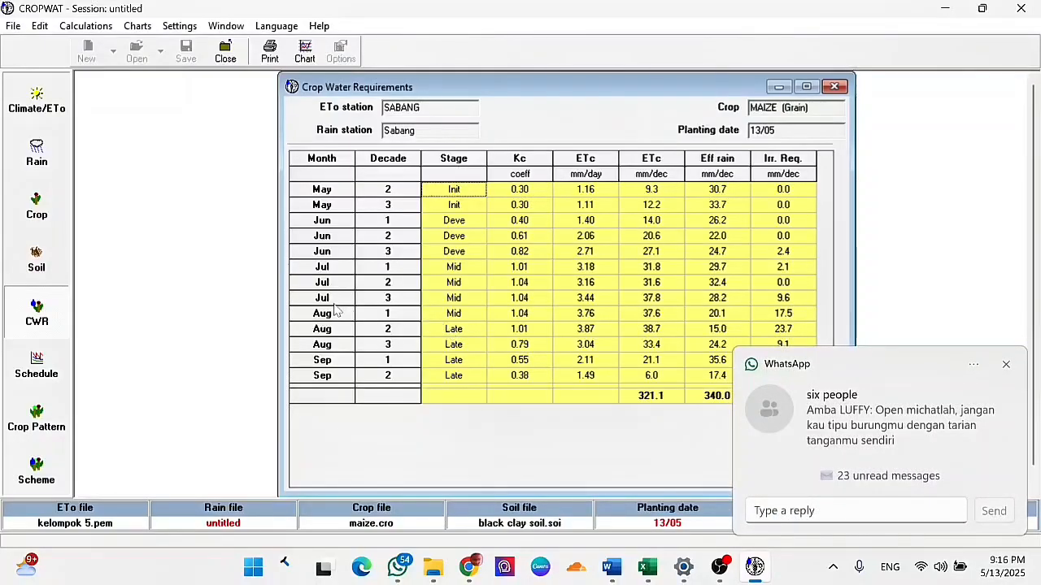
{"action": "left_click", "coordinate": [37, 366]}
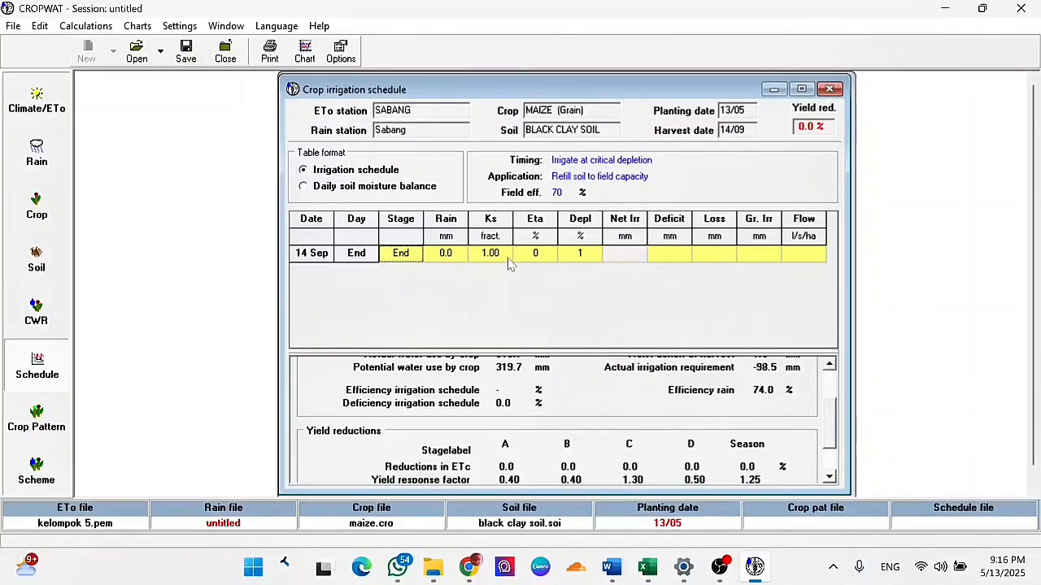
{"action": "left_click_drag", "start_coordinate": [829, 439], "coordinate": [829, 382]}
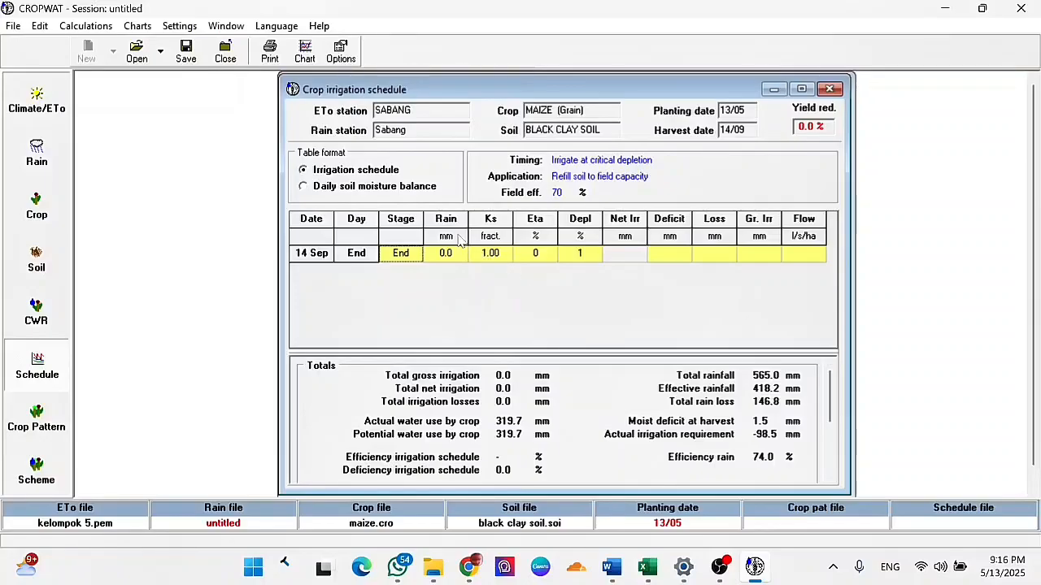
- View the schedule as a daily soil moisture balance and return to the irrigation schedule table format
{"action": "left_click", "coordinate": [307, 188]}
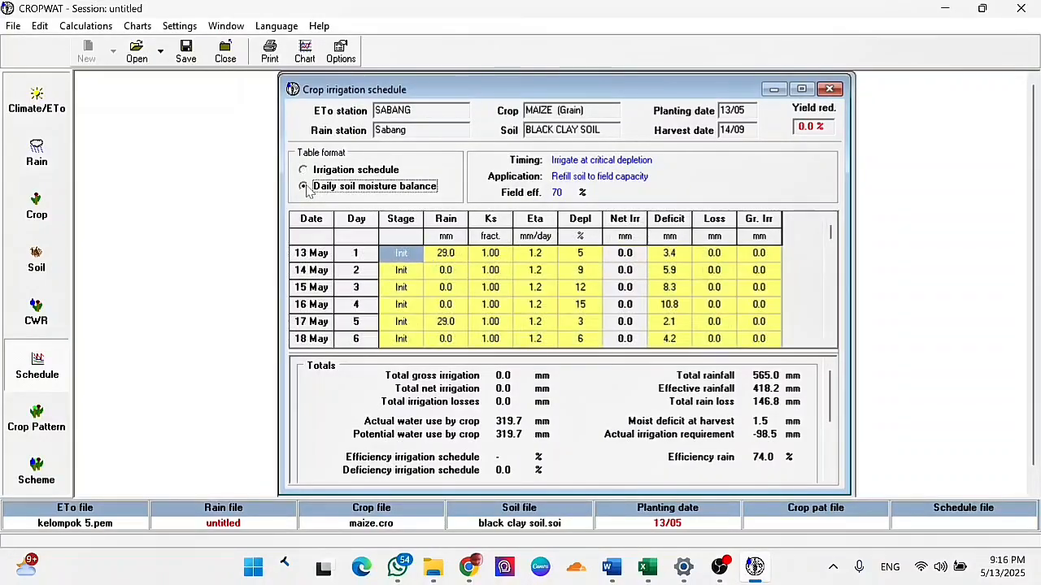
{"action": "key", "text": "Up"}
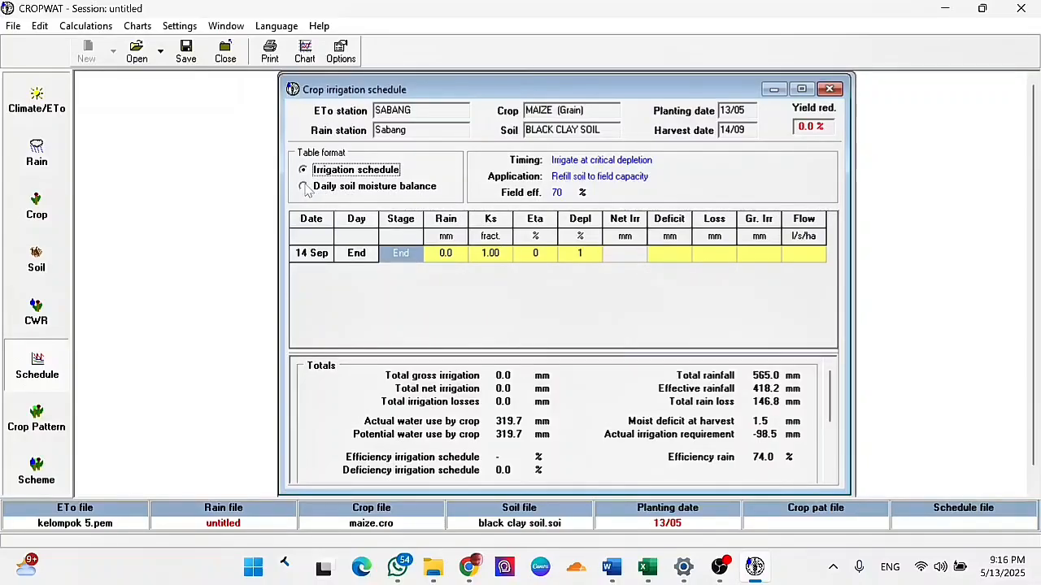
{"action": "left_click", "coordinate": [330, 188]}
{"action": "left_click", "coordinate": [314, 171]}
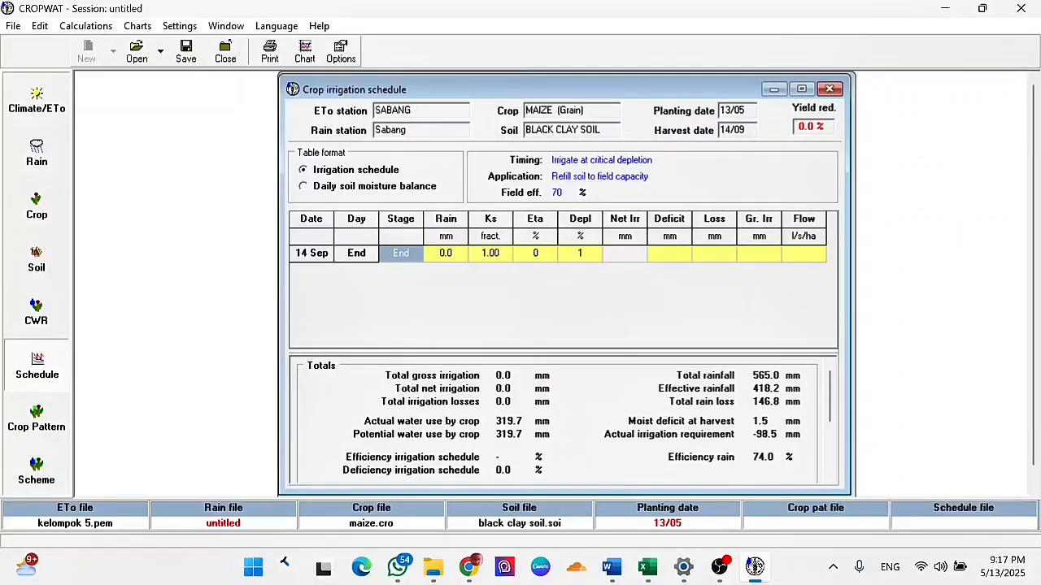
- Open the cropping pattern and load MAIZE.CRO from the FAO folder as the first crop
{"action": "left_click", "coordinate": [60, 416]}
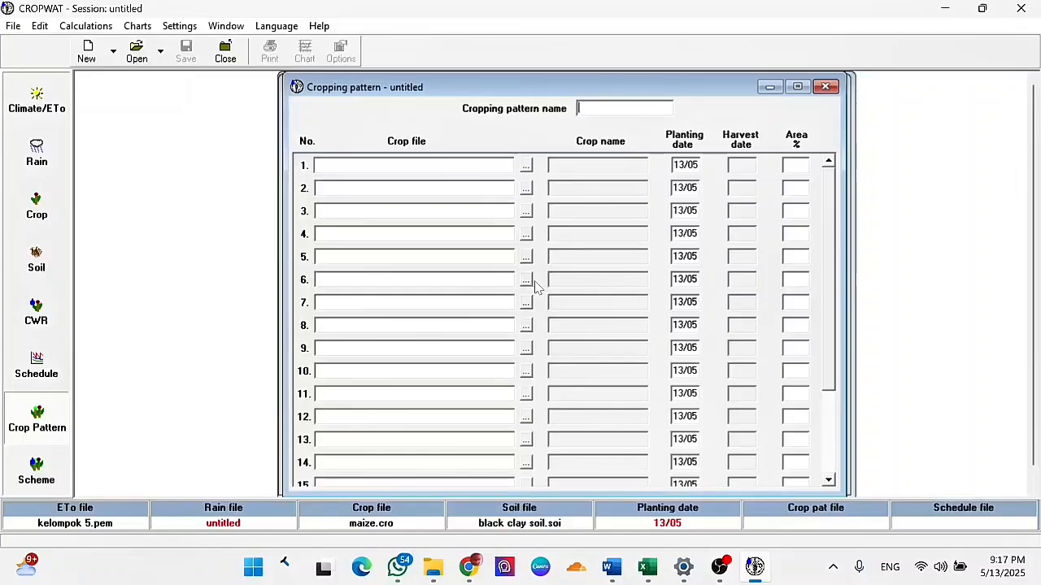
{"action": "left_click", "coordinate": [526, 166]}
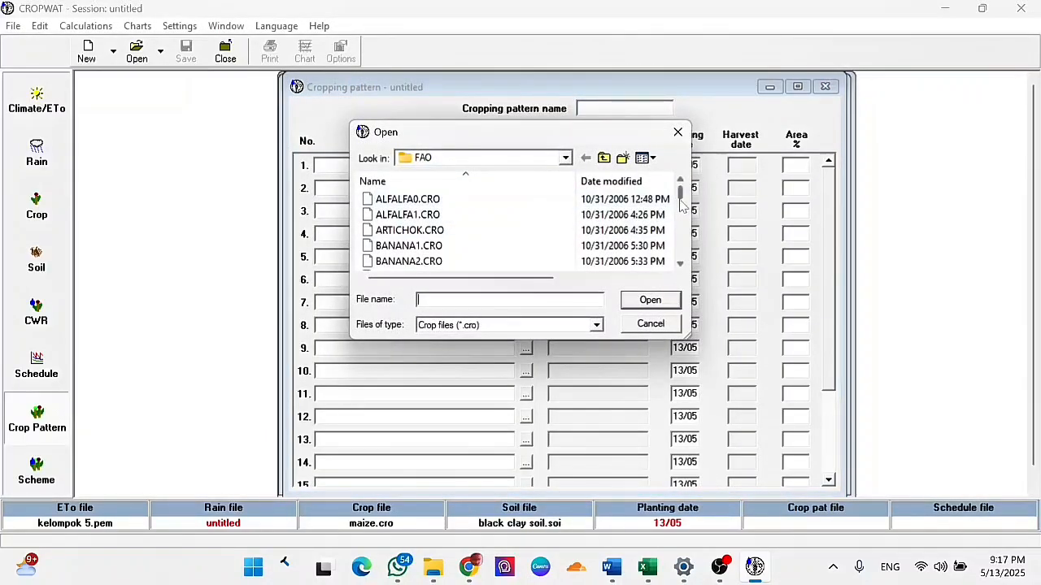
{"action": "left_click_drag", "start_coordinate": [682, 200], "coordinate": [681, 231]}
{"action": "left_click", "coordinate": [522, 215]}
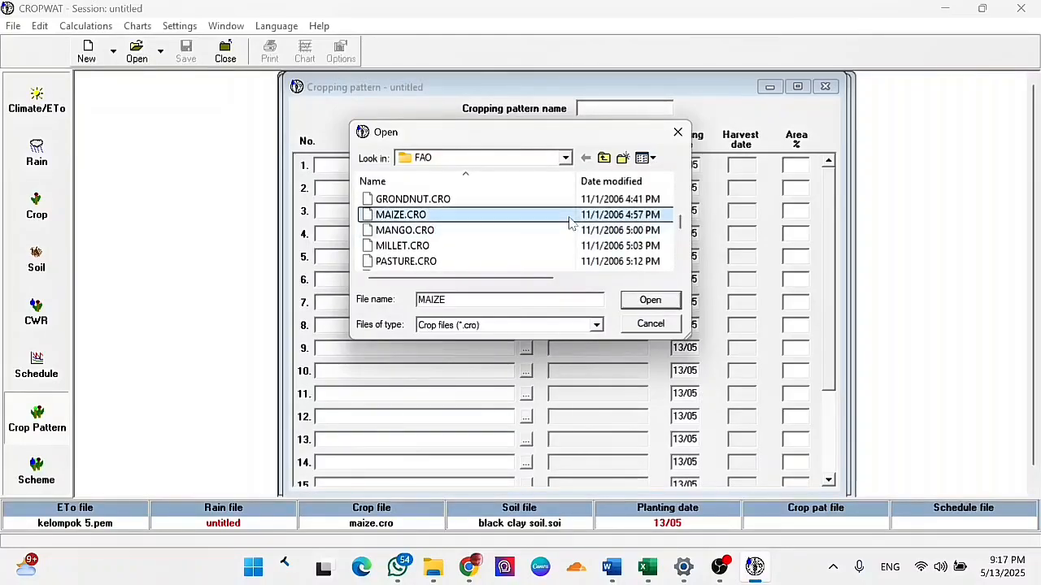
{"action": "left_click", "coordinate": [650, 300]}
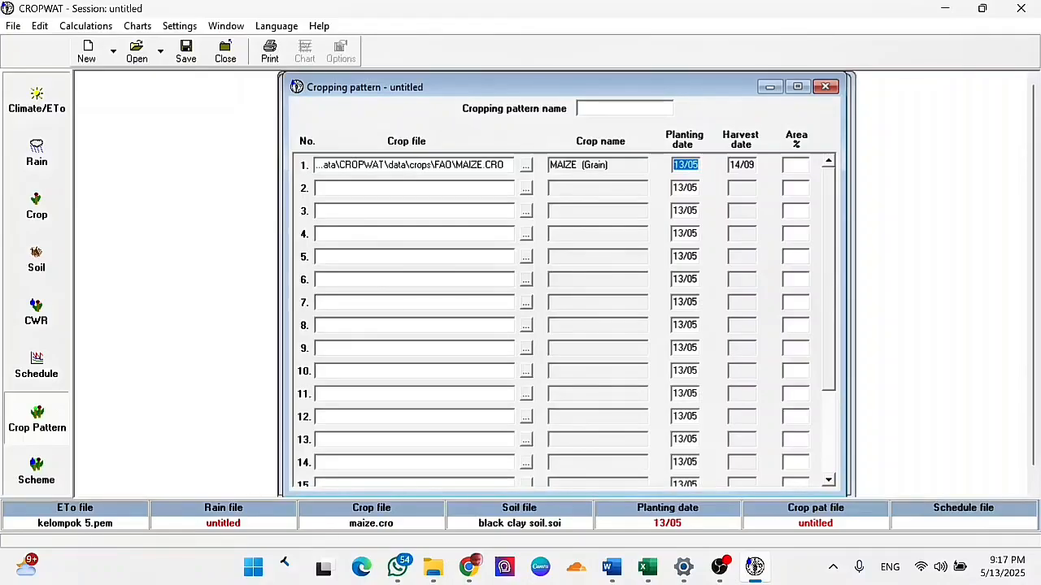
- Set the area of the maize crop in the cropping pattern to 100 %
{"action": "left_click", "coordinate": [796, 165]}
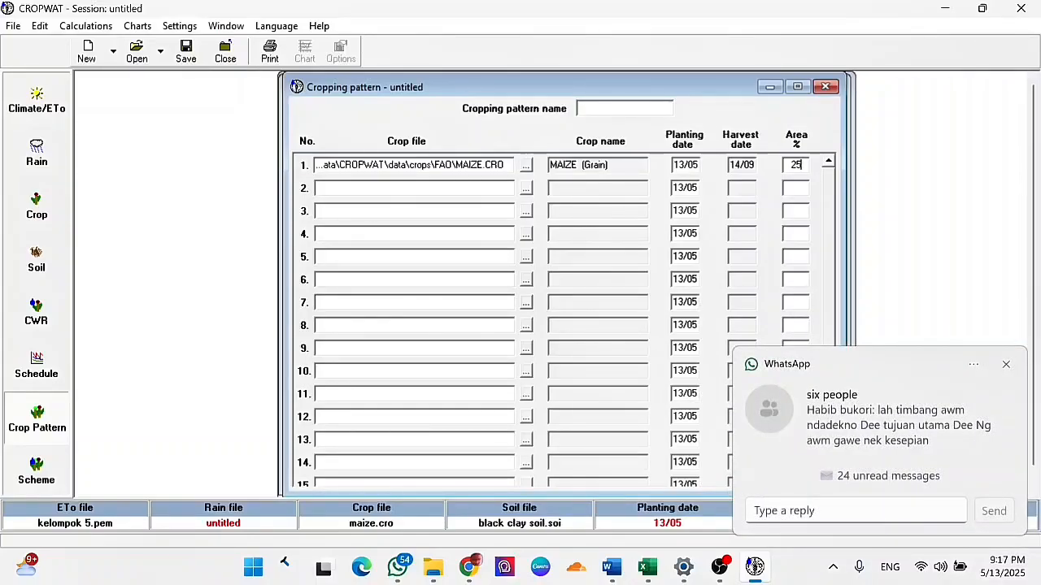
{"action": "key", "text": "BackSpace"}
{"action": "key", "text": "BackSpace"}
{"action": "type", "text": "100"}
- Load ALFALFA0.CRO from the FAO folder as the second crop of the cropping pattern
{"action": "left_click", "coordinate": [526, 188]}
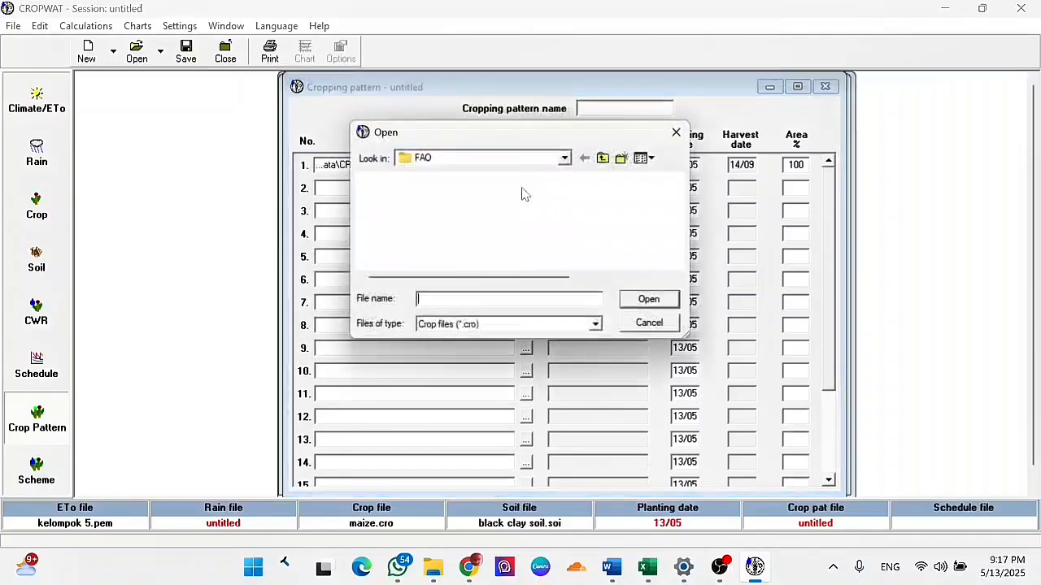
{"action": "double_click", "coordinate": [525, 199]}
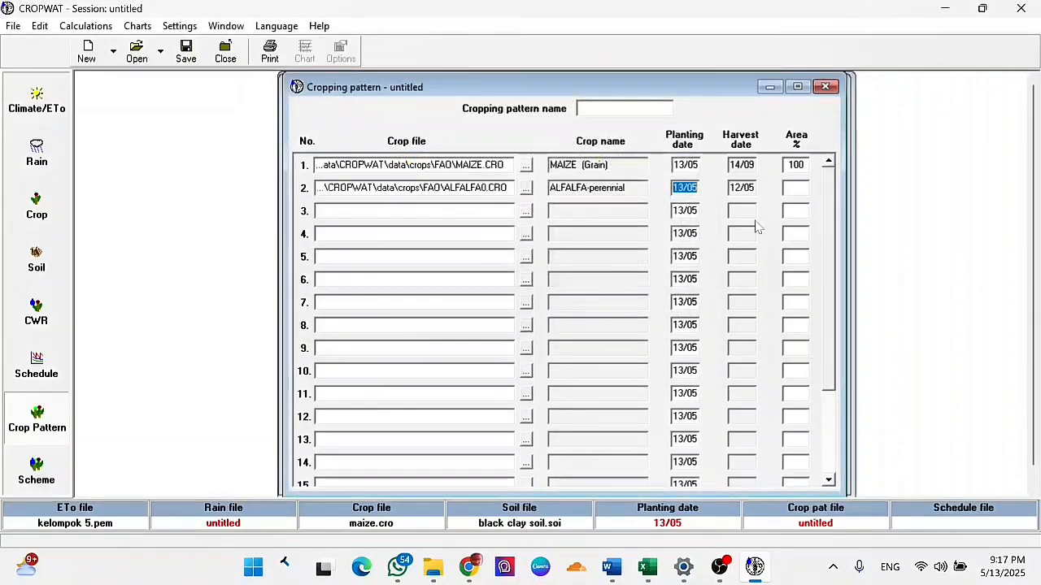
- Try to set the area of the alfalfa crop in the cropping pattern to 1 %
{"action": "left_click", "coordinate": [796, 188]}
{"action": "type", "text": "1"}
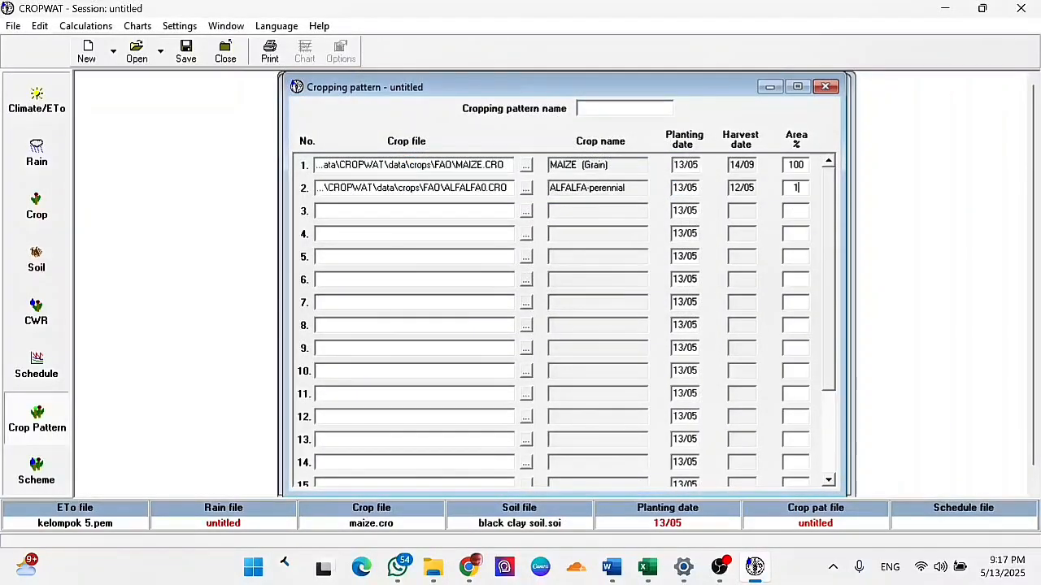
{"action": "left_click", "coordinate": [788, 208]}
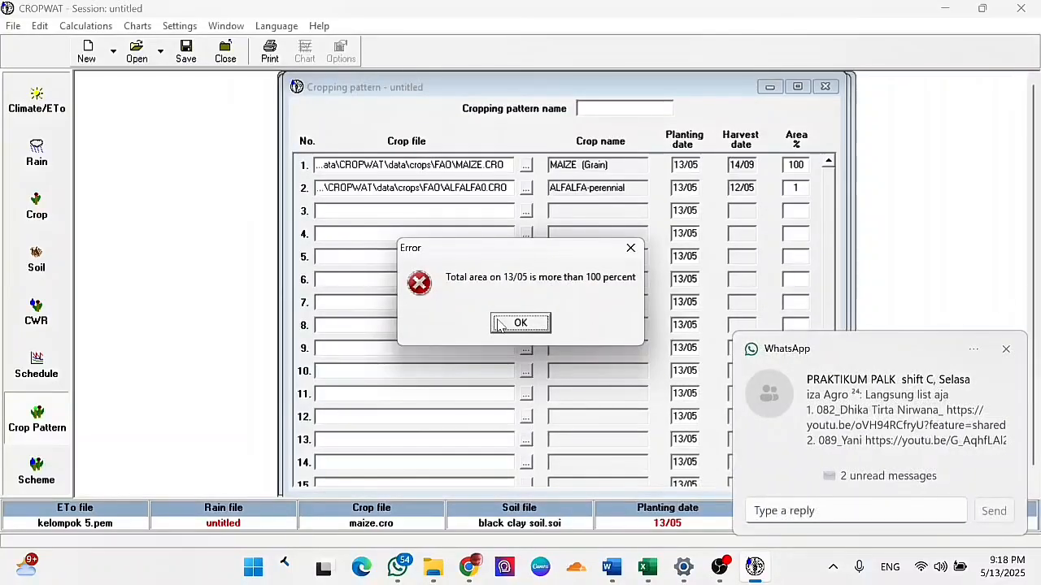
{"action": "left_click", "coordinate": [500, 324]}
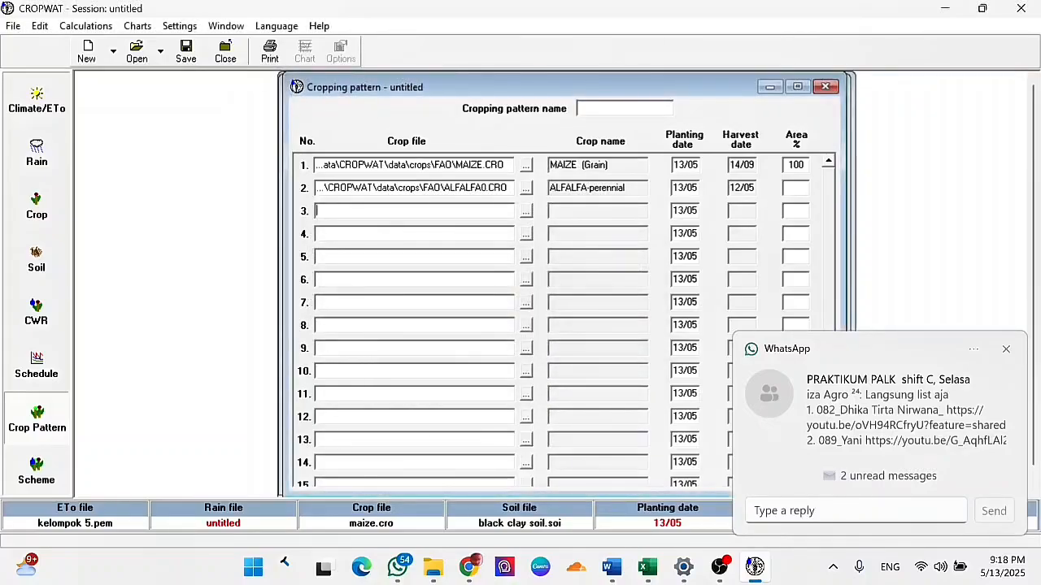
- Set the area of the first maize crop in the cropping pattern to 25 %
{"action": "double_click", "coordinate": [795, 165]}
{"action": "type", "text": "25"}
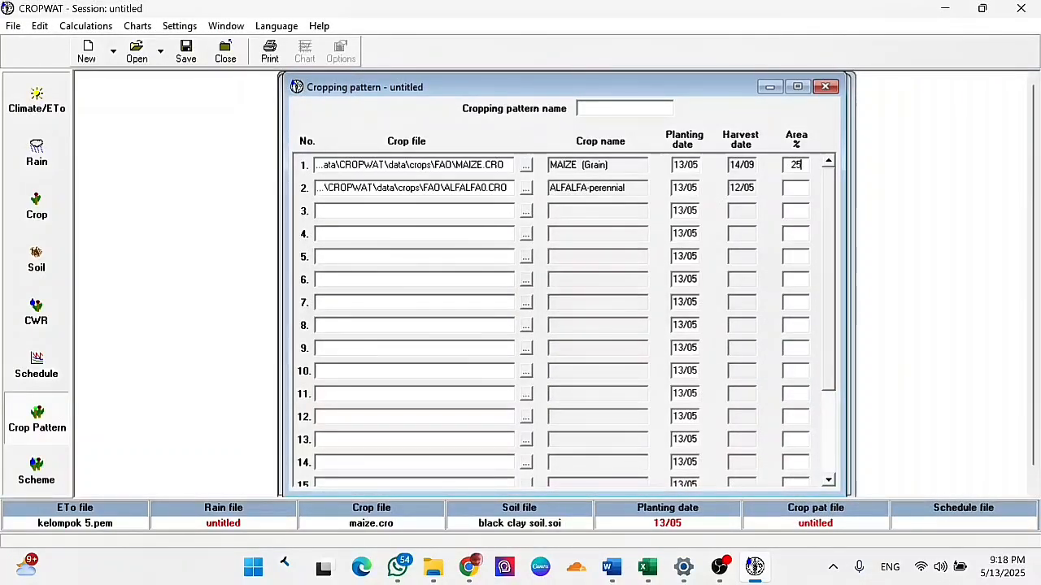
- Set the alfalfa crop's planting date to 20/05 and its area to 15 %
{"action": "key", "text": "Left"}
{"action": "key", "text": "Right"}
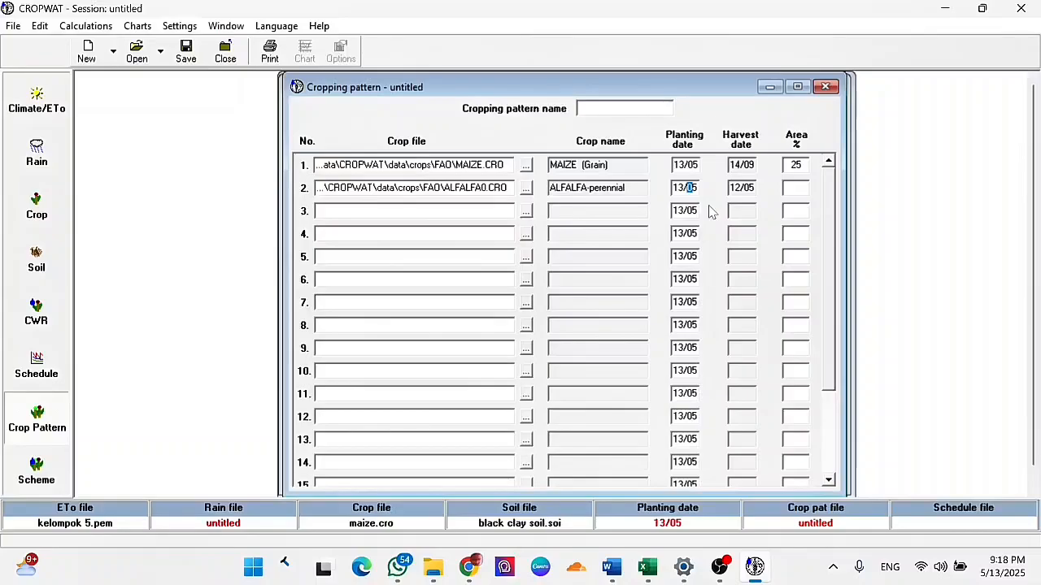
{"action": "key", "text": "Left"}
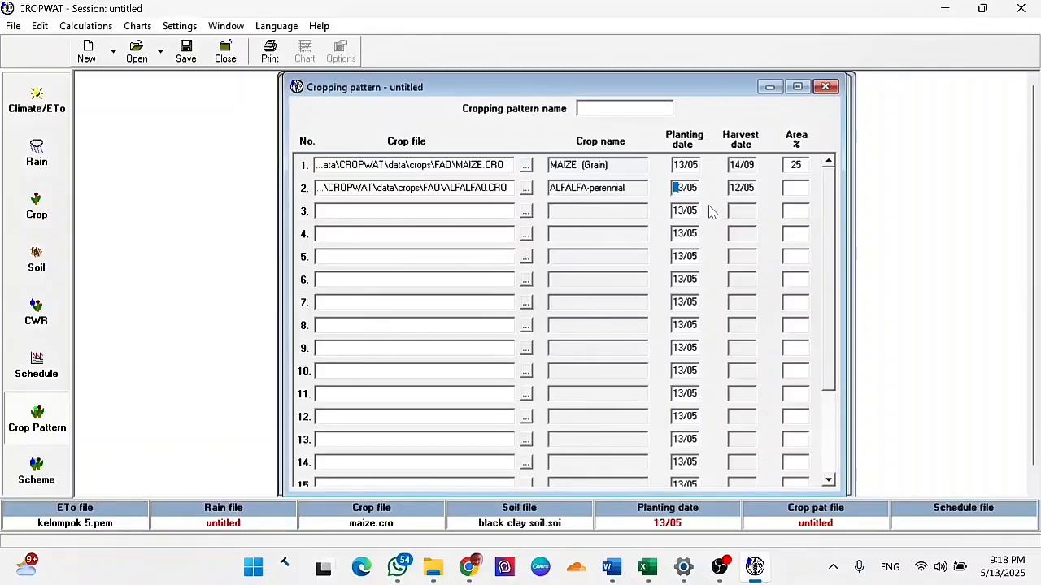
{"action": "key", "text": "BackSpace"}
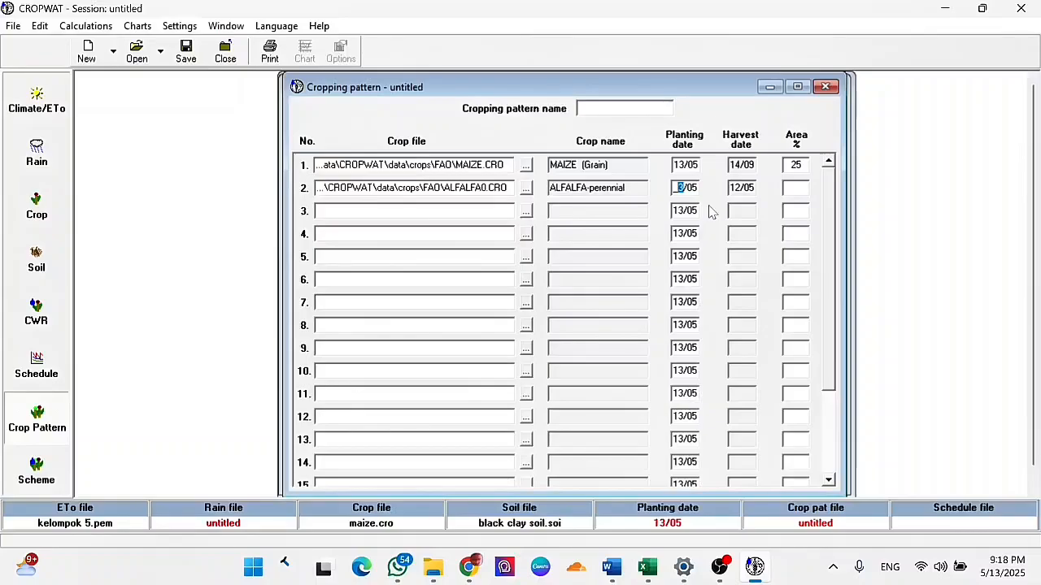
{"action": "type", "text": "20"}
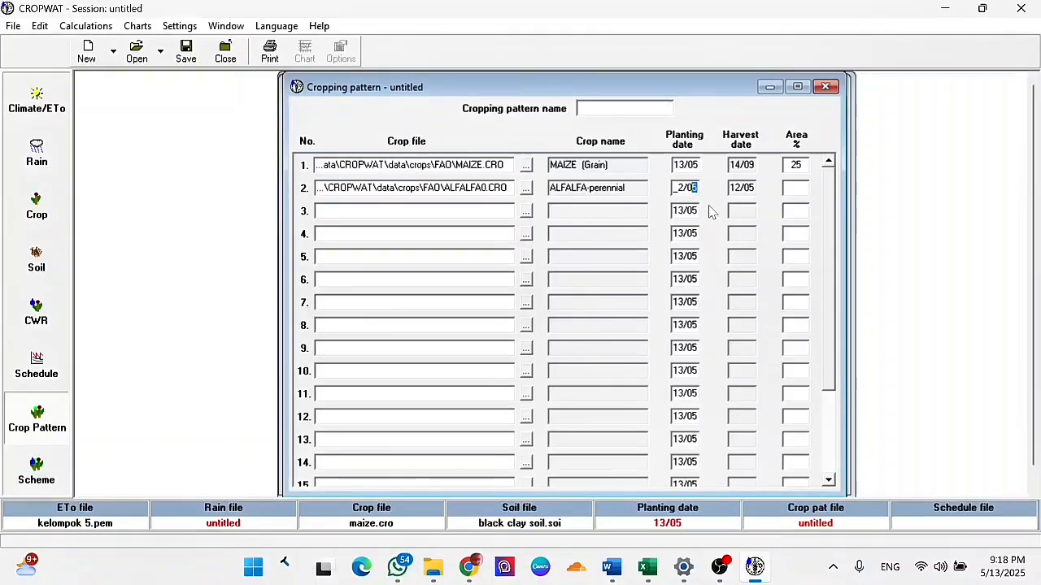
{"action": "key", "text": "Left"}
{"action": "key", "text": "Left"}
{"action": "key", "text": "Left"}
{"action": "key", "text": "Left"}
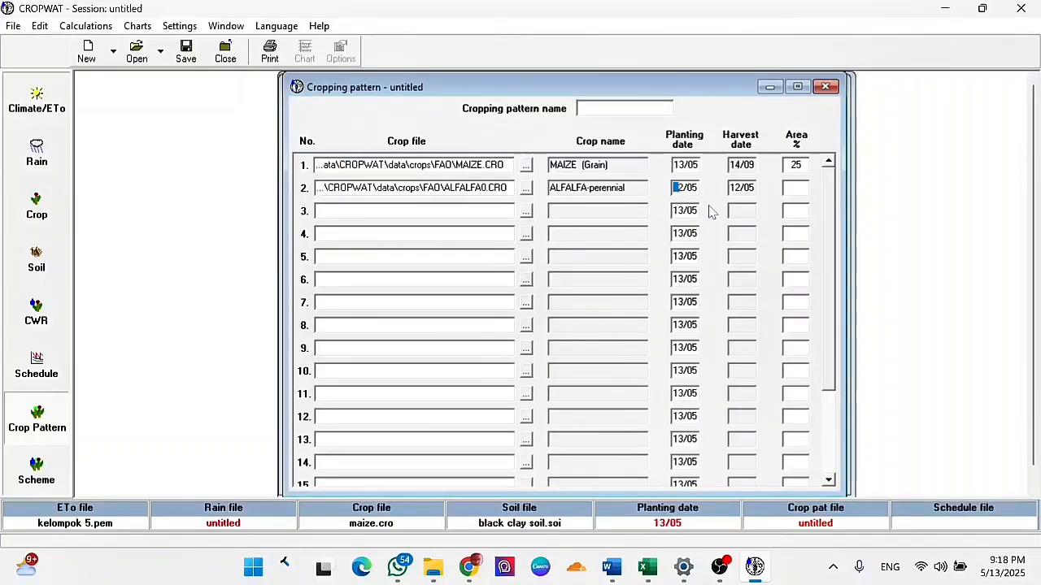
{"action": "type", "text": "20"}
{"action": "key", "text": "Tab"}
{"action": "key", "text": "Tab"}
{"action": "type", "text": "15"}
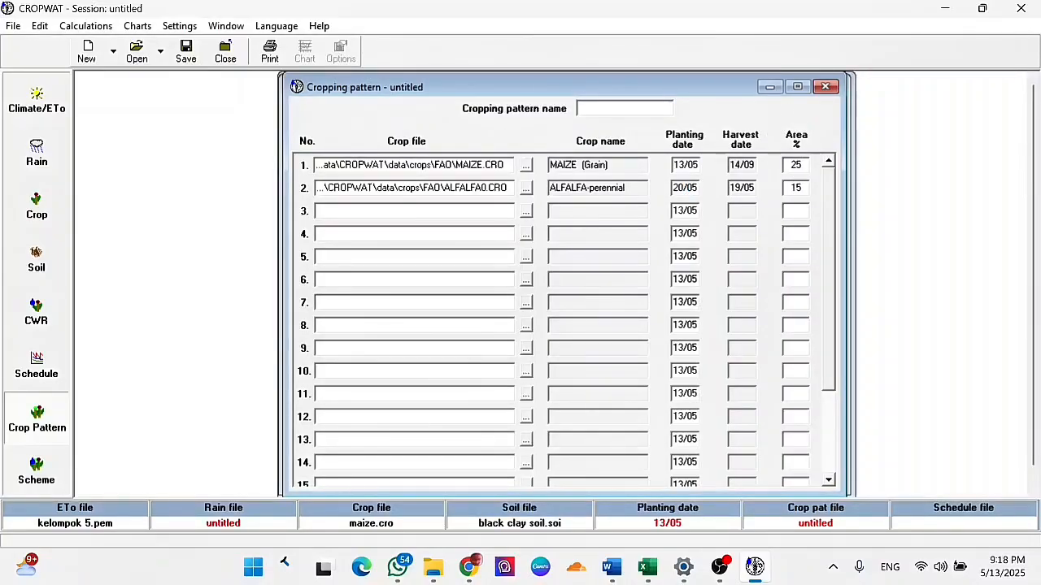
- Load MAIZE.CRO from the FAO folder as the third crop of the cropping pattern
{"action": "left_click", "coordinate": [526, 211]}
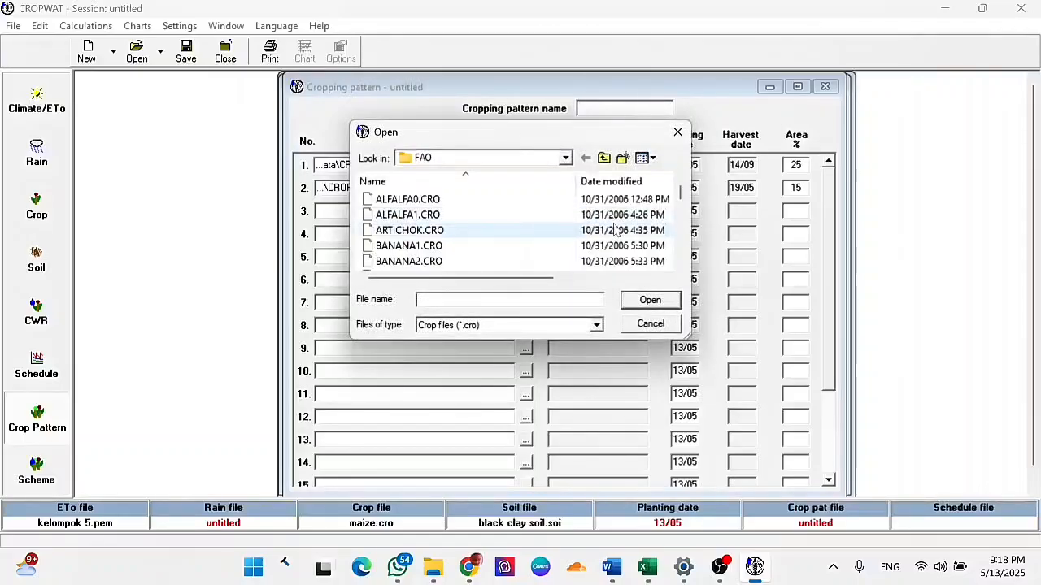
{"action": "left_click_drag", "start_coordinate": [681, 200], "coordinate": [682, 231]}
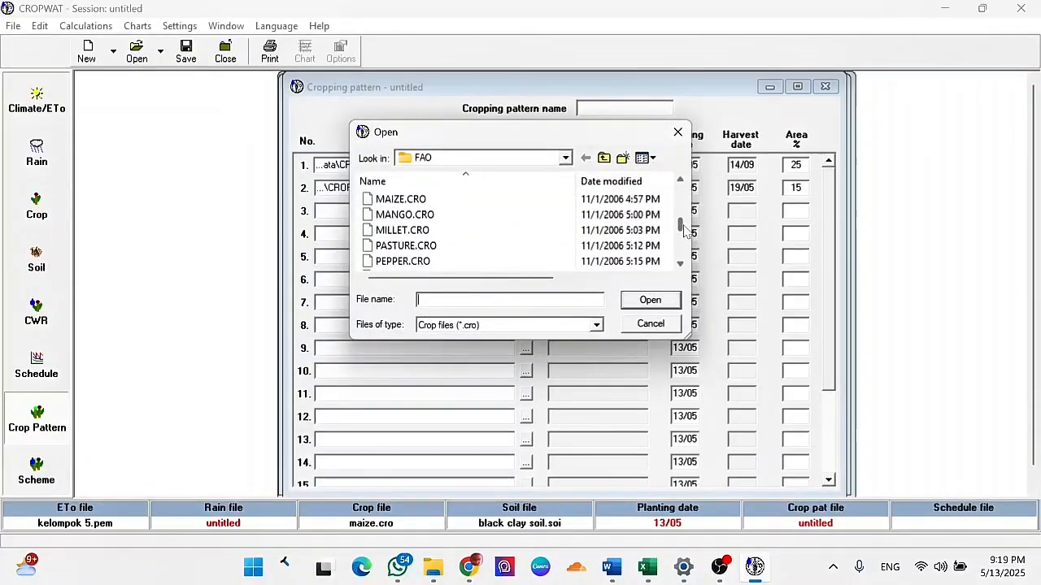
{"action": "left_click", "coordinate": [647, 199]}
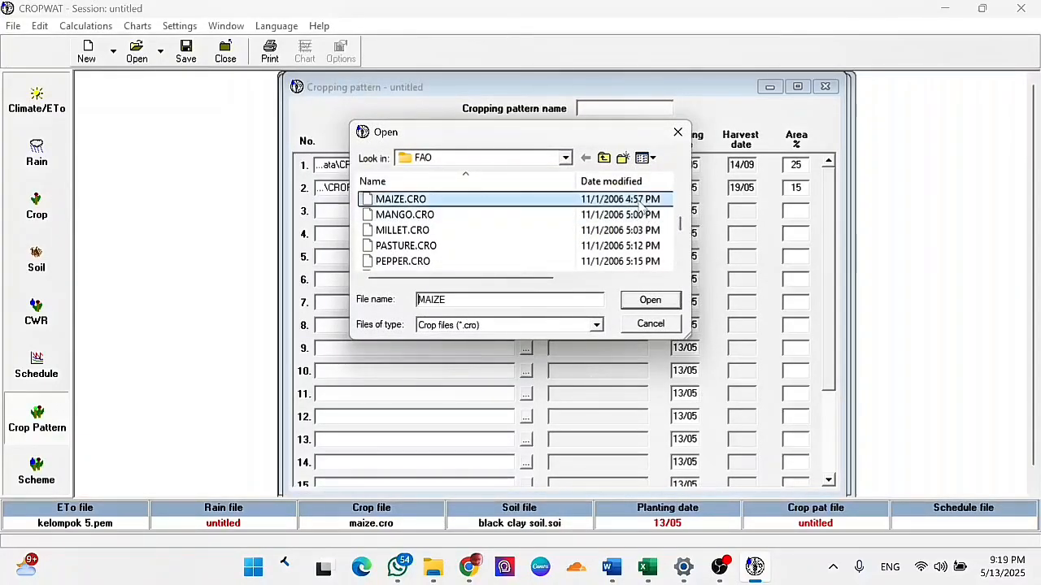
{"action": "left_click", "coordinate": [667, 300]}
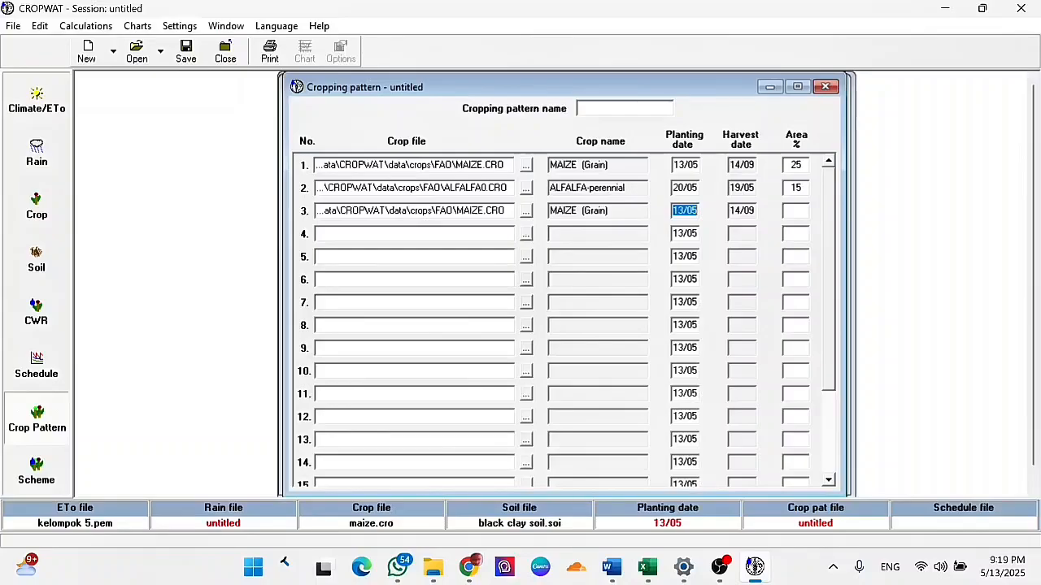
- Set the third crop's planting date to 27/05 and its area to 10 %
{"action": "type", "text": "27/05"}
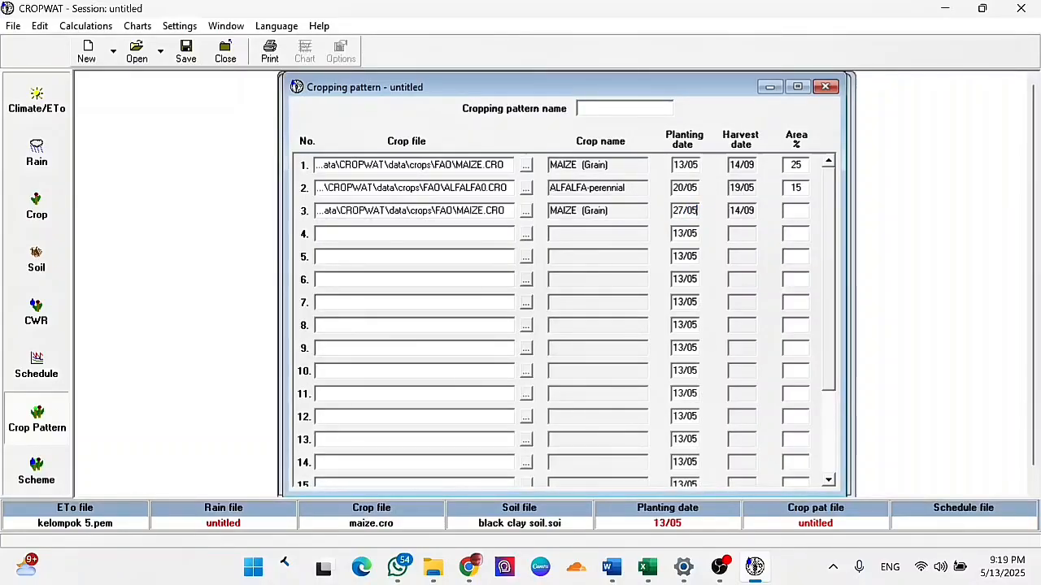
{"action": "key", "text": "Return"}
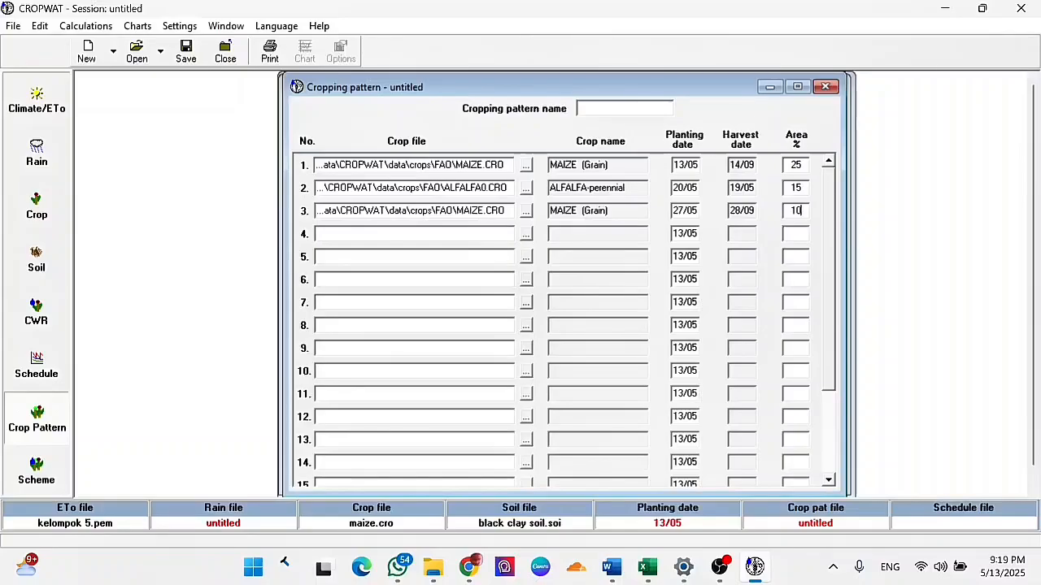
- Load MAIZE.CRO from the FAO folder as the fourth crop of the cropping pattern
{"action": "left_click", "coordinate": [526, 234]}
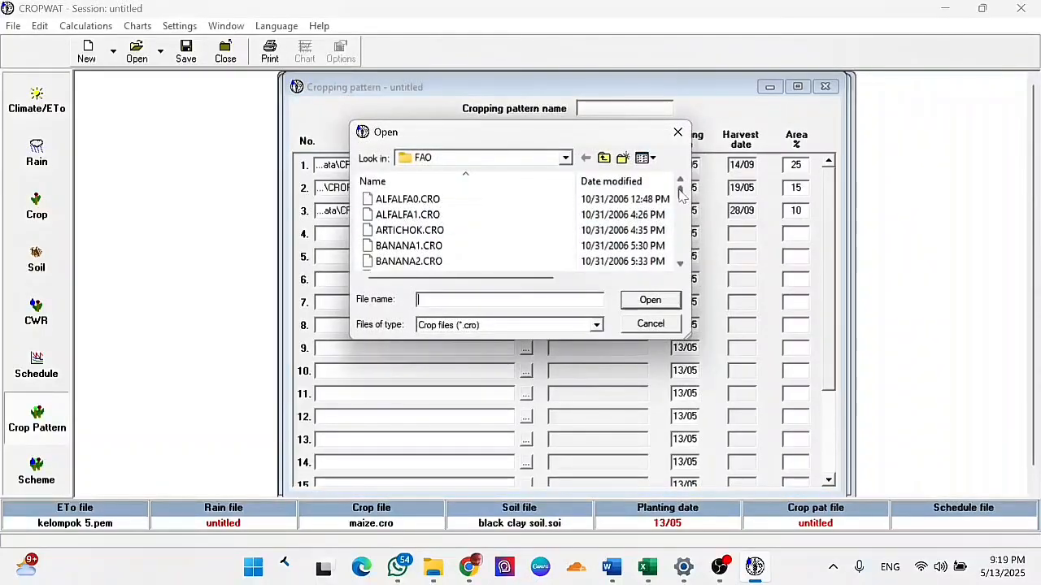
{"action": "left_click_drag", "start_coordinate": [681, 191], "coordinate": [615, 222]}
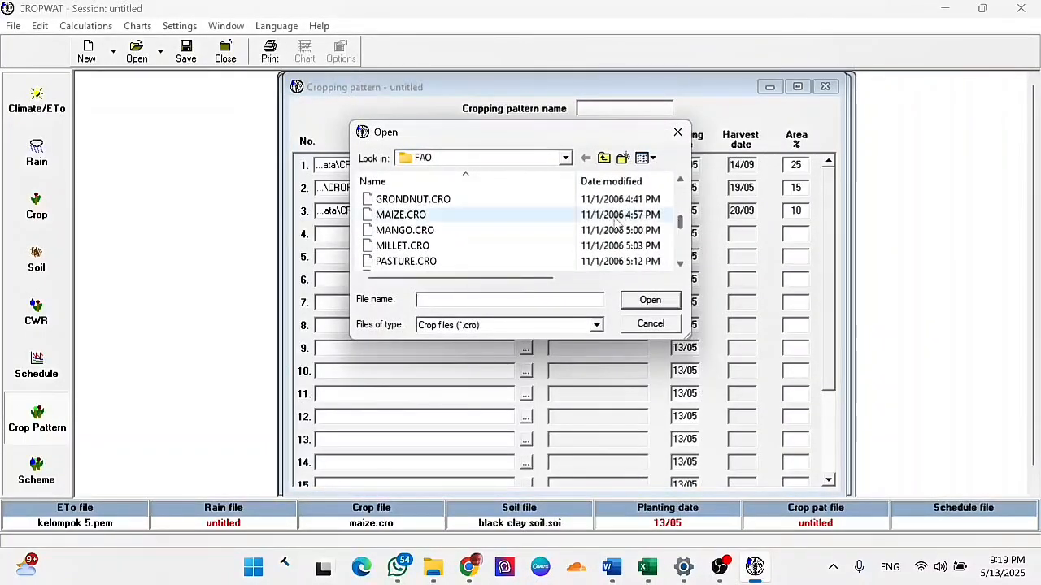
{"action": "left_click", "coordinate": [616, 216]}
{"action": "left_click", "coordinate": [650, 302]}
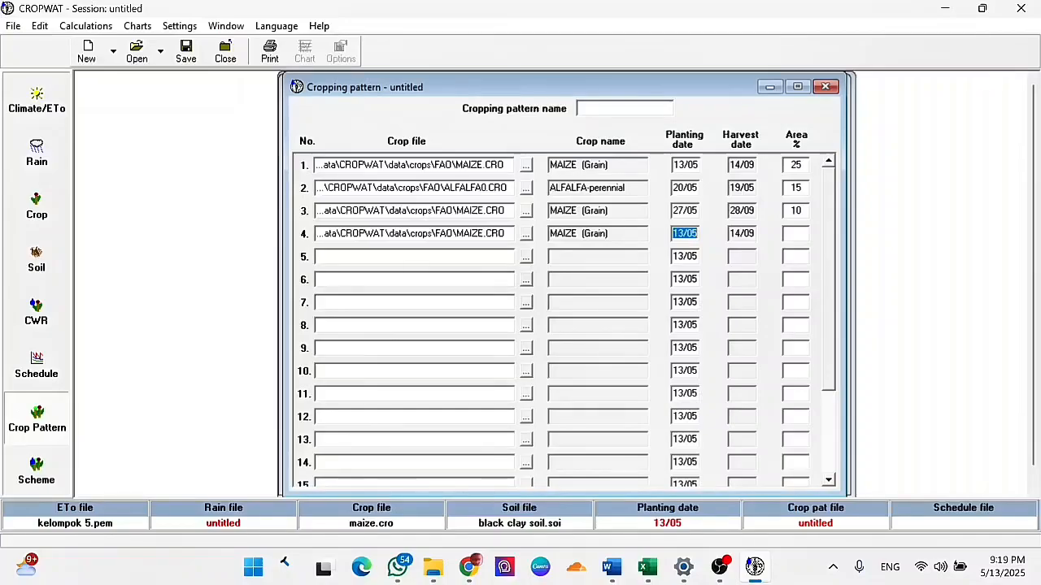
- Set the fourth crop's planting date to 14/06 and its area to 10 %
{"action": "key", "text": "BackSpace"}
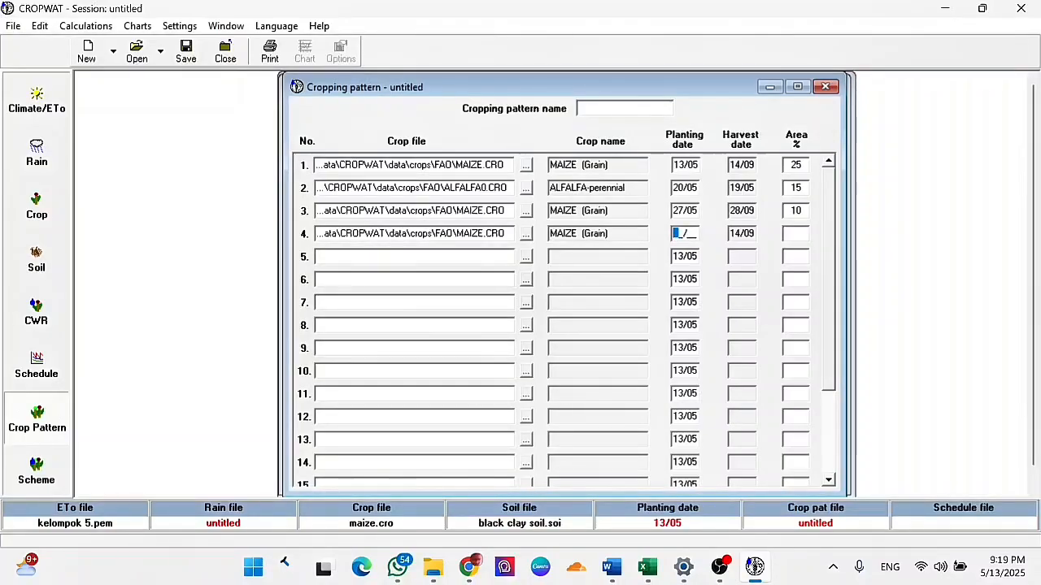
{"action": "type", "text": "14/"}
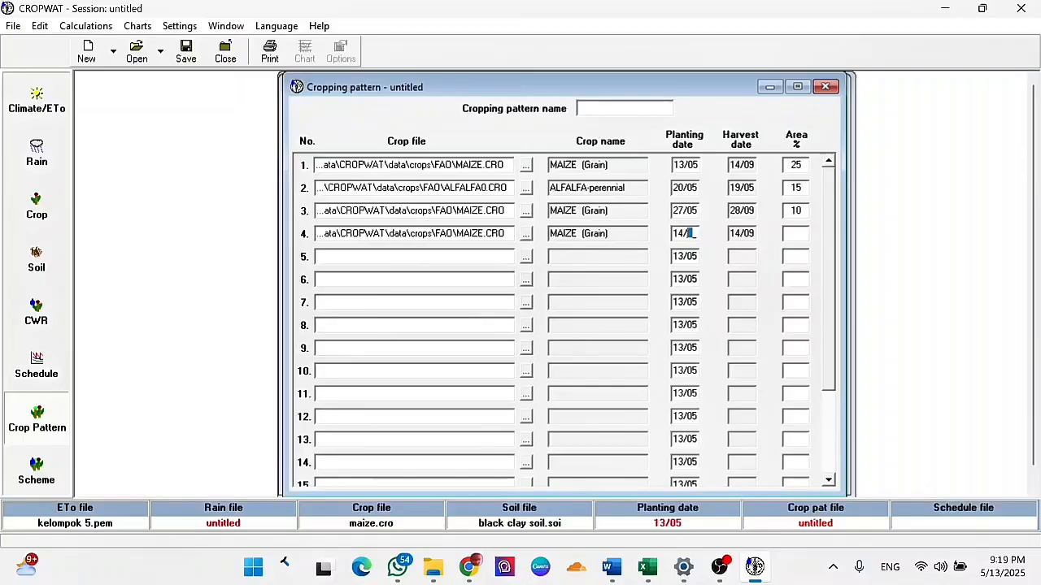
{"action": "type", "text": "06"}
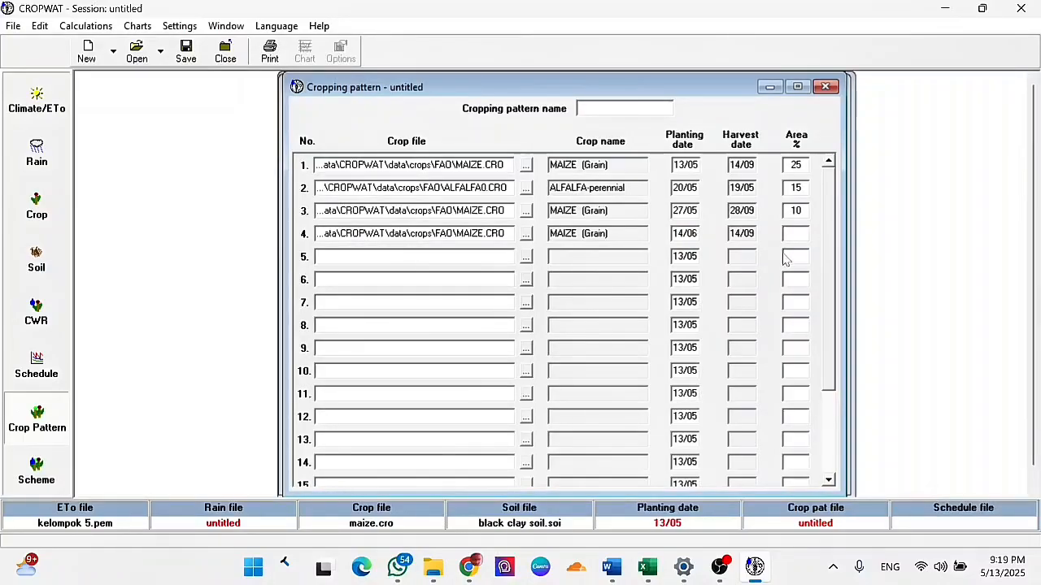
{"action": "key", "text": "Tab"}
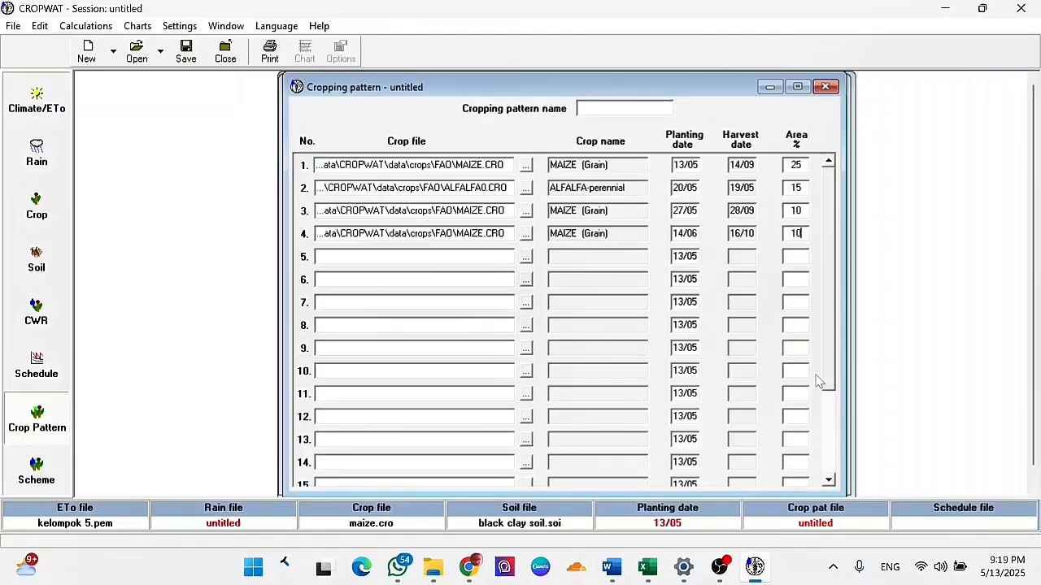
- Try to calculate the scheme supply from the four-crop cropping pattern
{"action": "left_click", "coordinate": [62, 471]}
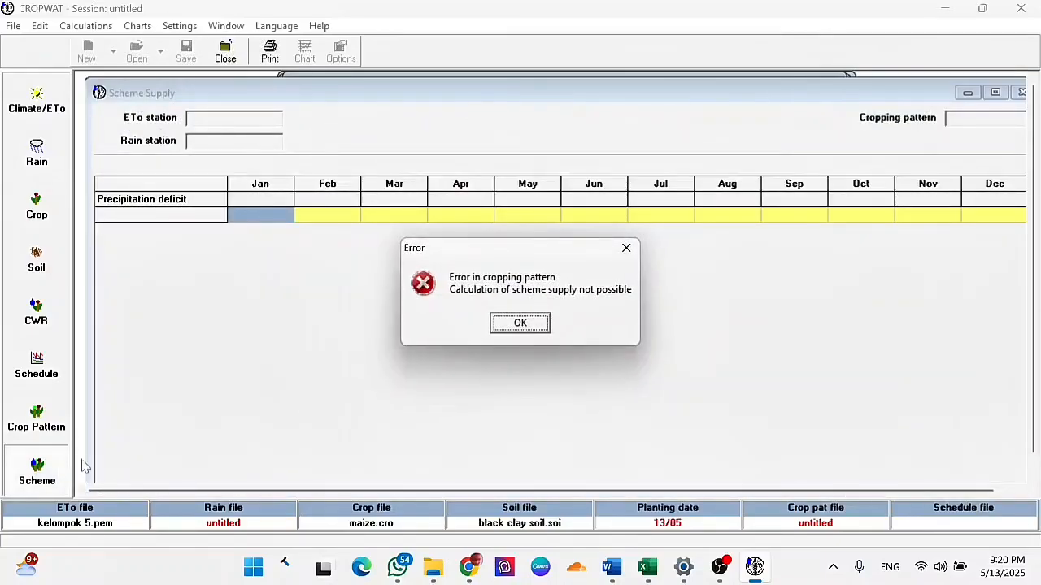
{"action": "left_click", "coordinate": [519, 324]}
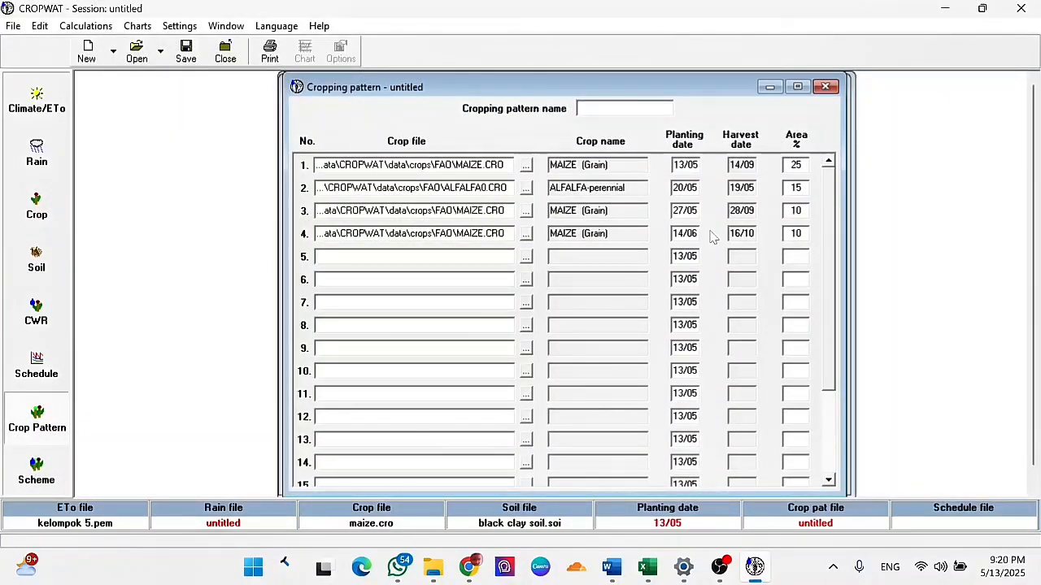
{"action": "left_click_drag", "start_coordinate": [700, 236], "coordinate": [693, 234]}
{"action": "left_click", "coordinate": [526, 235]}
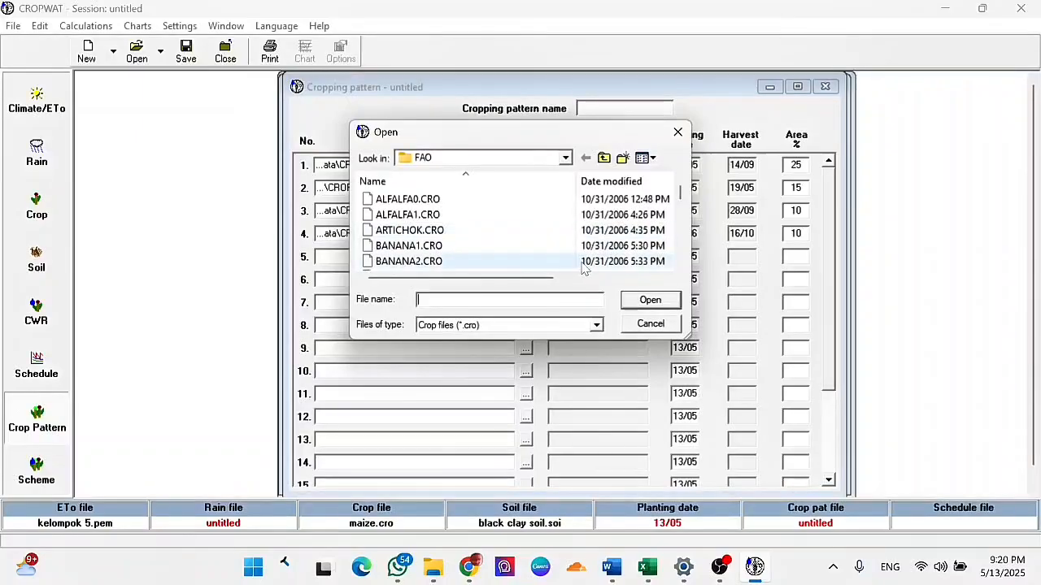
{"action": "left_click", "coordinate": [680, 135]}
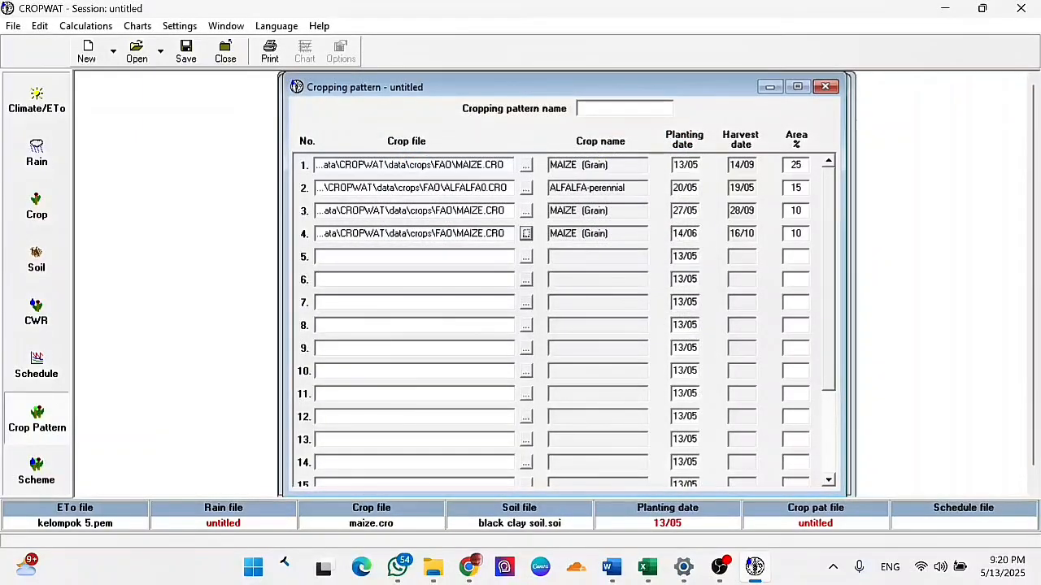
- Set the fourth crop's planting date to 27/05 and its area to 5 %
{"action": "left_click_drag", "start_coordinate": [683, 234], "coordinate": [688, 235]}
{"action": "key", "text": "Home"}
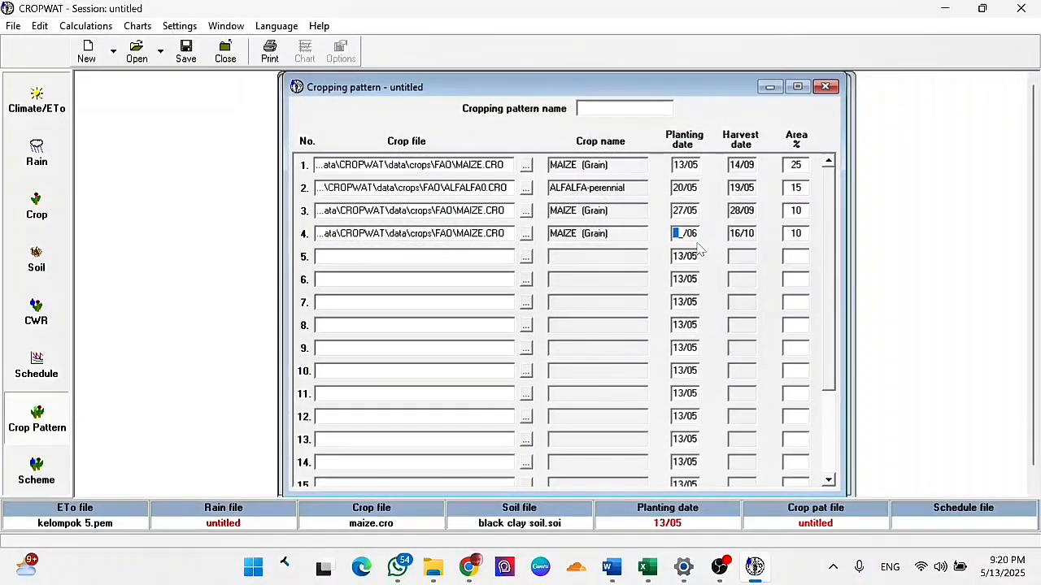
{"action": "type", "text": "27/06"}
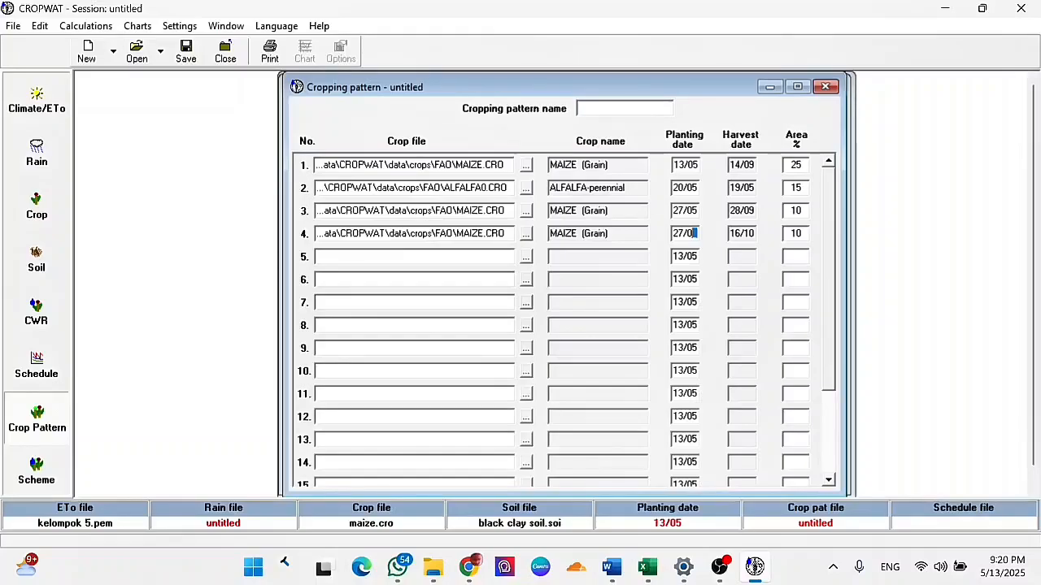
{"action": "key", "text": "Tab"}
{"action": "type", "text": "5"}
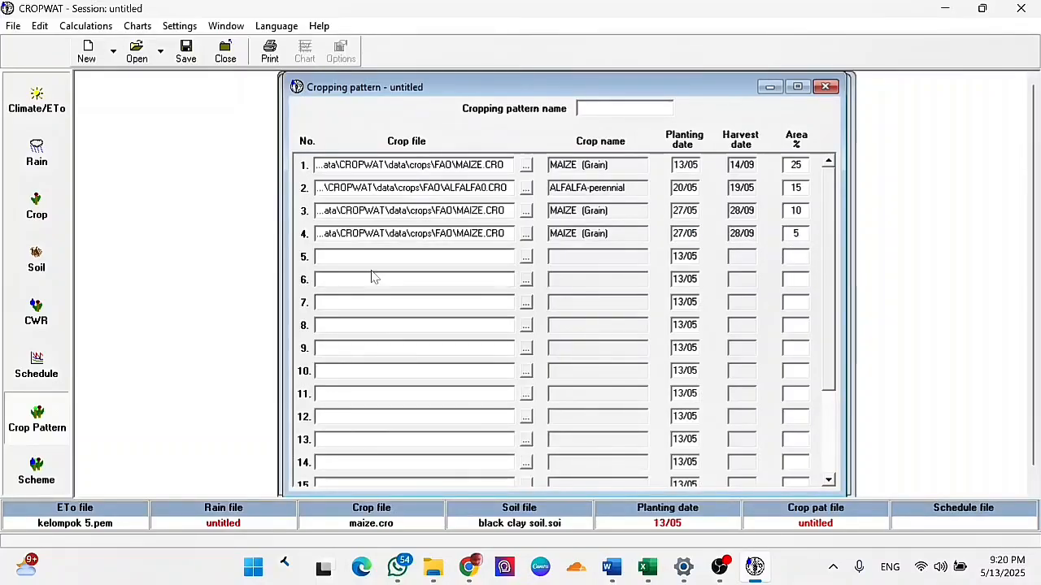
- Calculate the scheme supply, review the cropping pattern behind it and return to the scheme supply table
{"action": "left_click", "coordinate": [36, 470]}
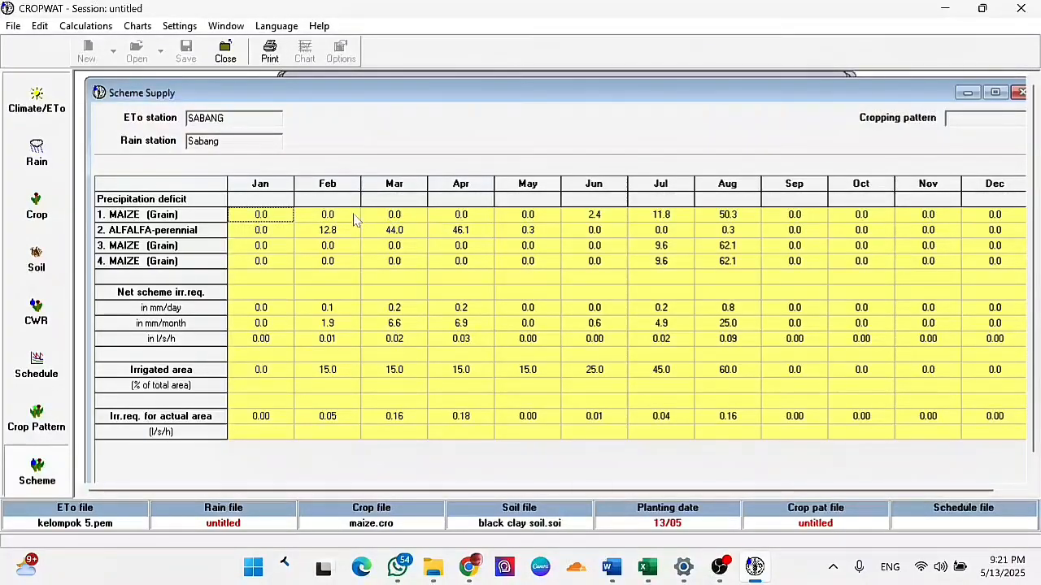
{"action": "left_click", "coordinate": [54, 439]}
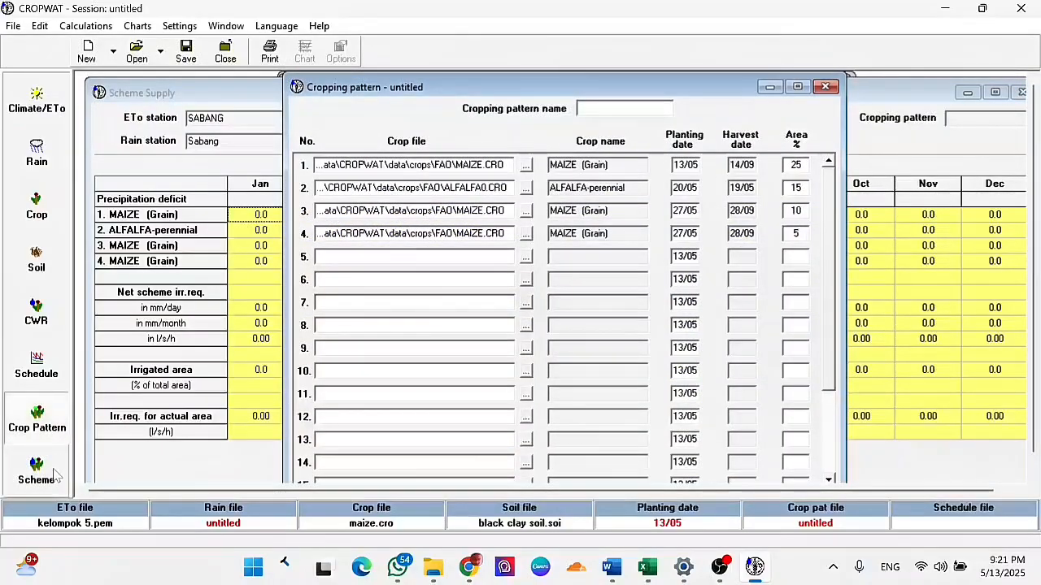
{"action": "left_click", "coordinate": [51, 476]}
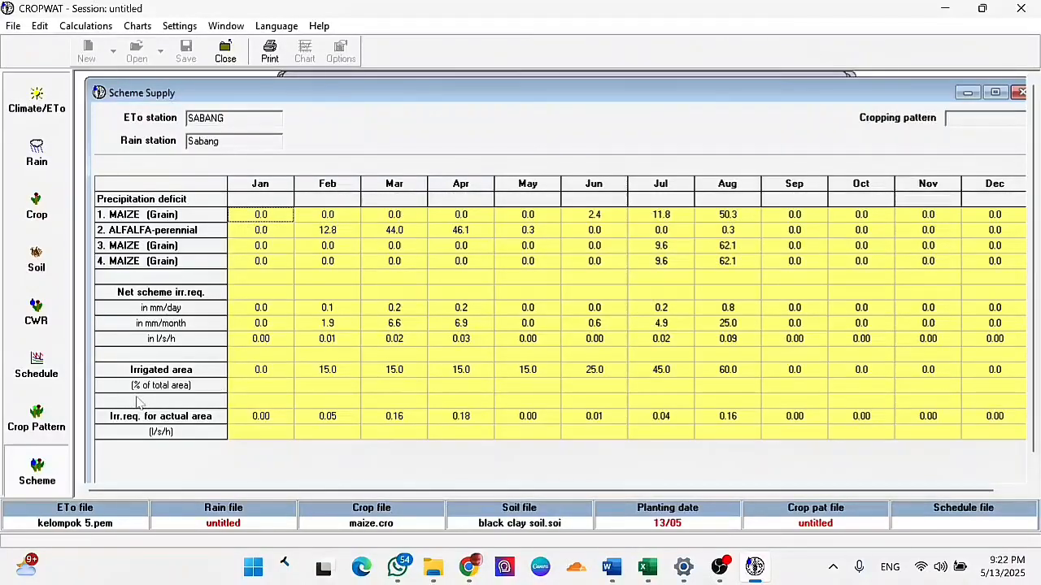
- Open the maize irrigation schedule and view it as a daily soil moisture balance
{"action": "left_click", "coordinate": [38, 375]}
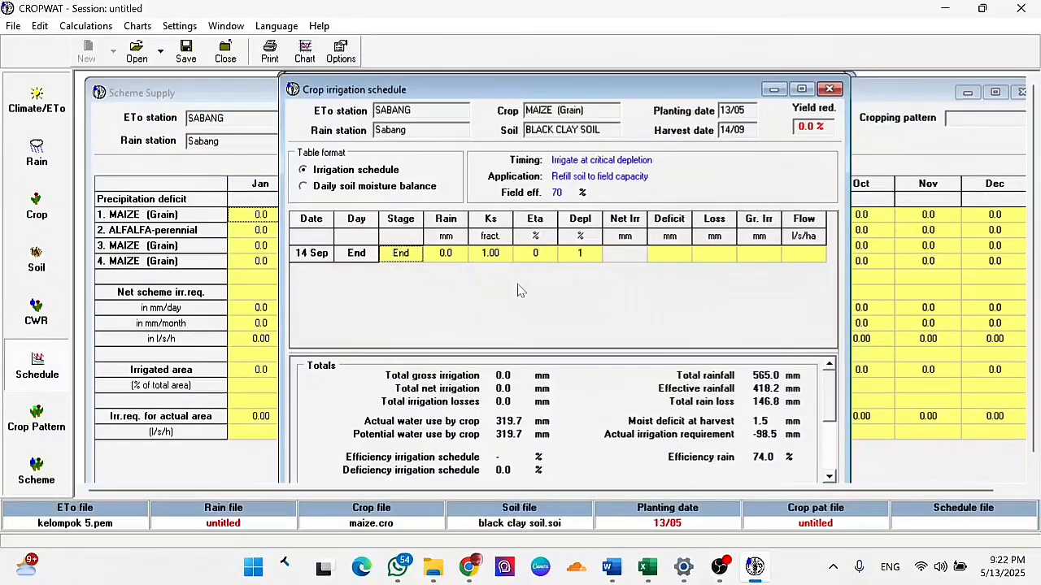
{"action": "left_click", "coordinate": [326, 187]}
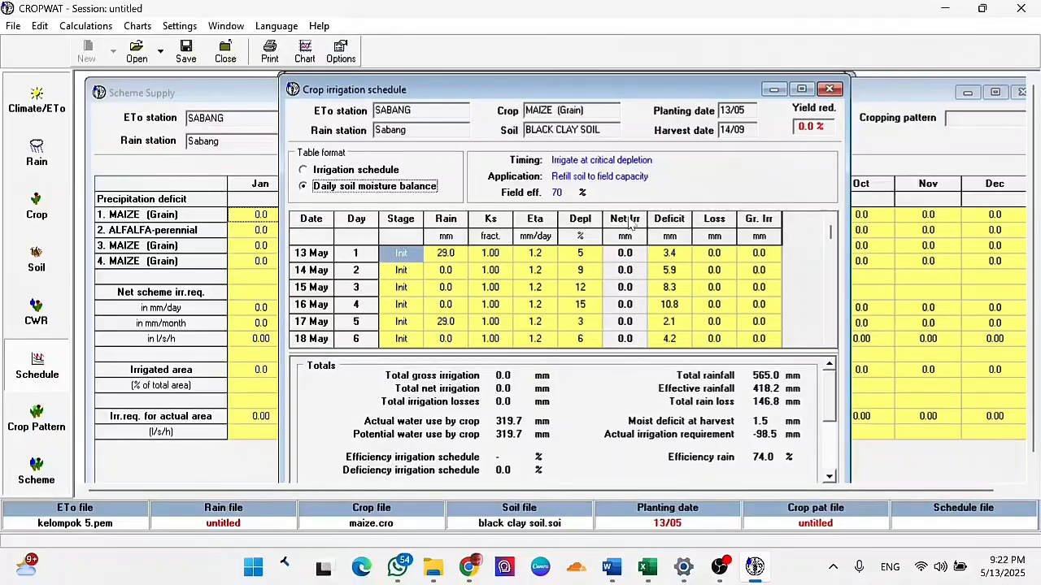
- Review the maize daily soil moisture balance through to harvest with its totals, and return to the scheme supply table
{"action": "left_click_drag", "start_coordinate": [828, 235], "coordinate": [828, 346]}
{"action": "mouse_move", "coordinate": [829, 398]}
{"action": "left_mouse_down"}
{"action": "mouse_move", "coordinate": [842, 463]}
{"action": "mouse_move", "coordinate": [830, 386]}
{"action": "left_mouse_up"}
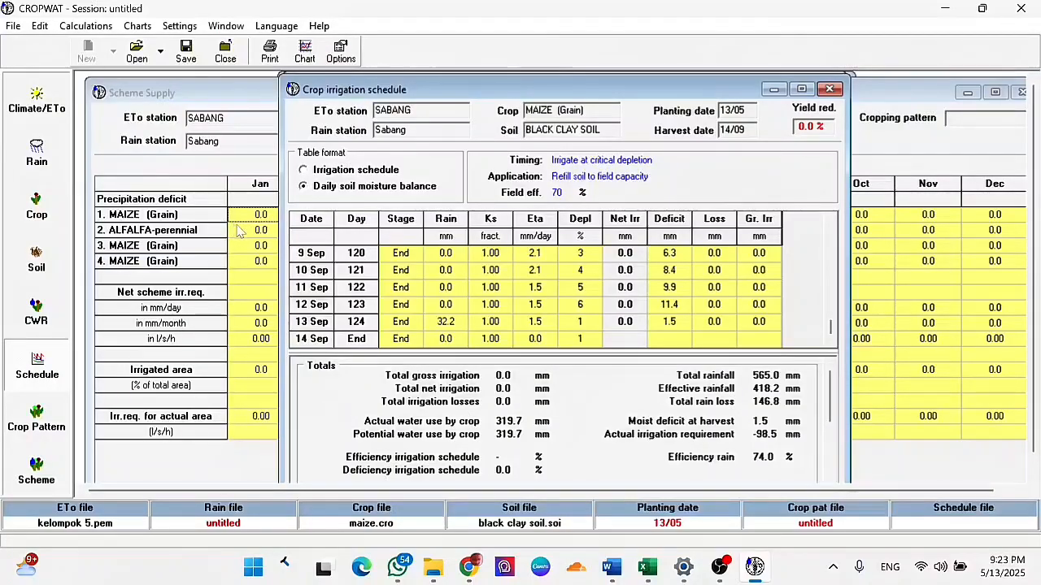
{"action": "left_click", "coordinate": [47, 473]}
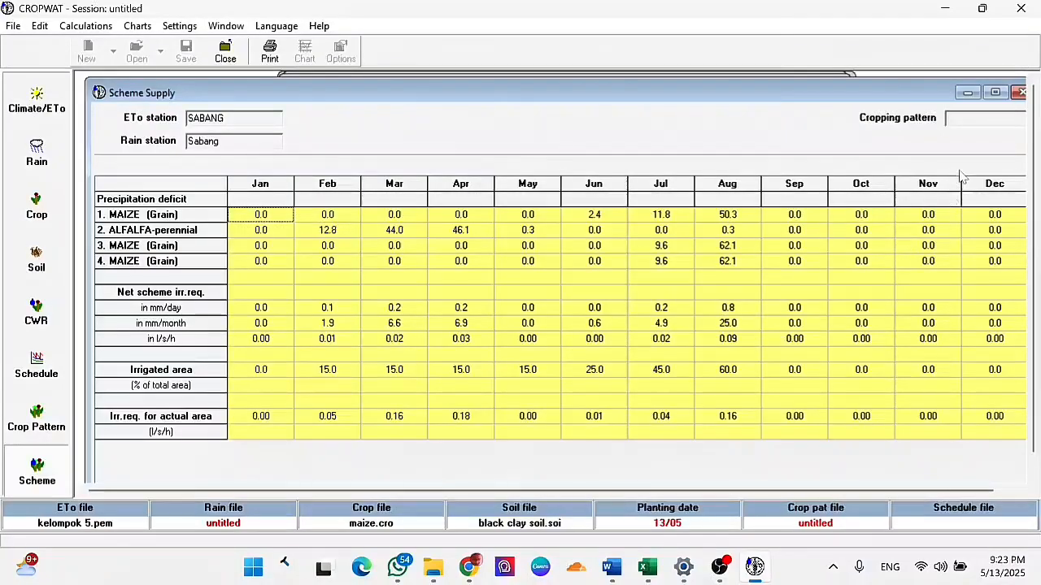
{"action": "left_click", "coordinate": [983, 119]}
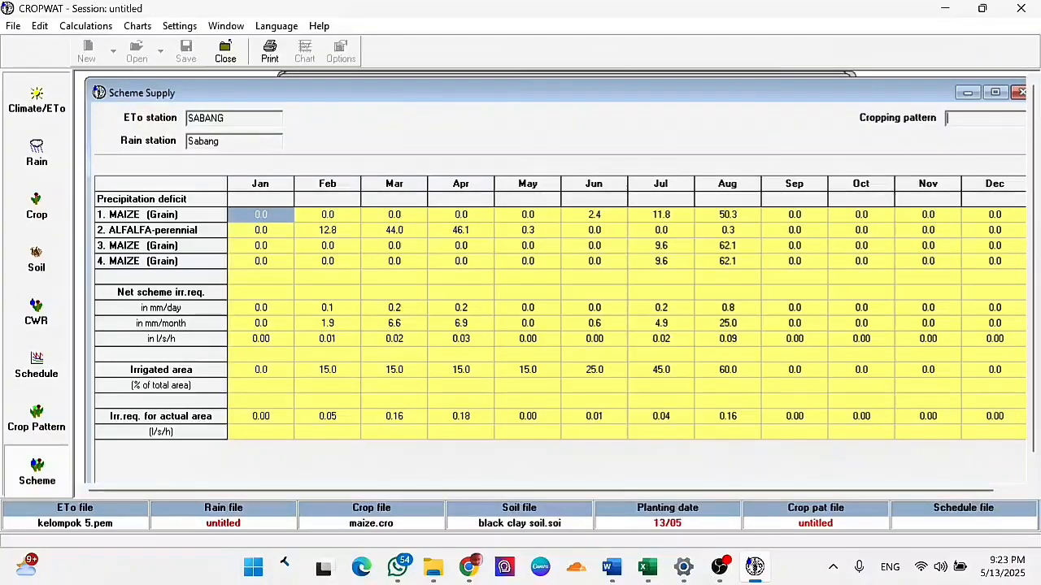
- Minimize the scheme supply, crop irrigation schedule, cropping pattern and crop water requirements windows
{"action": "left_click", "coordinate": [968, 93]}
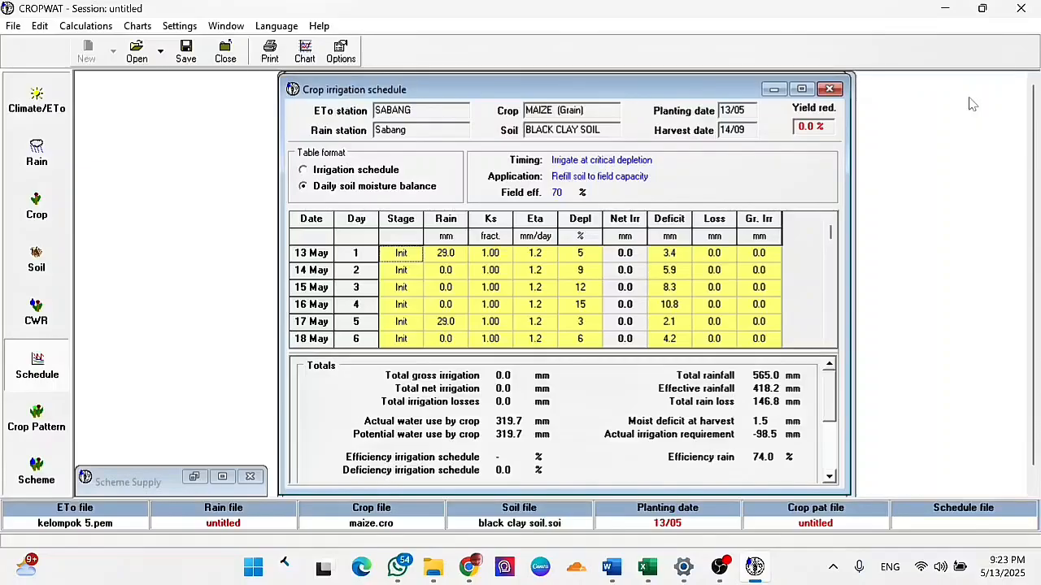
{"action": "left_click", "coordinate": [774, 89]}
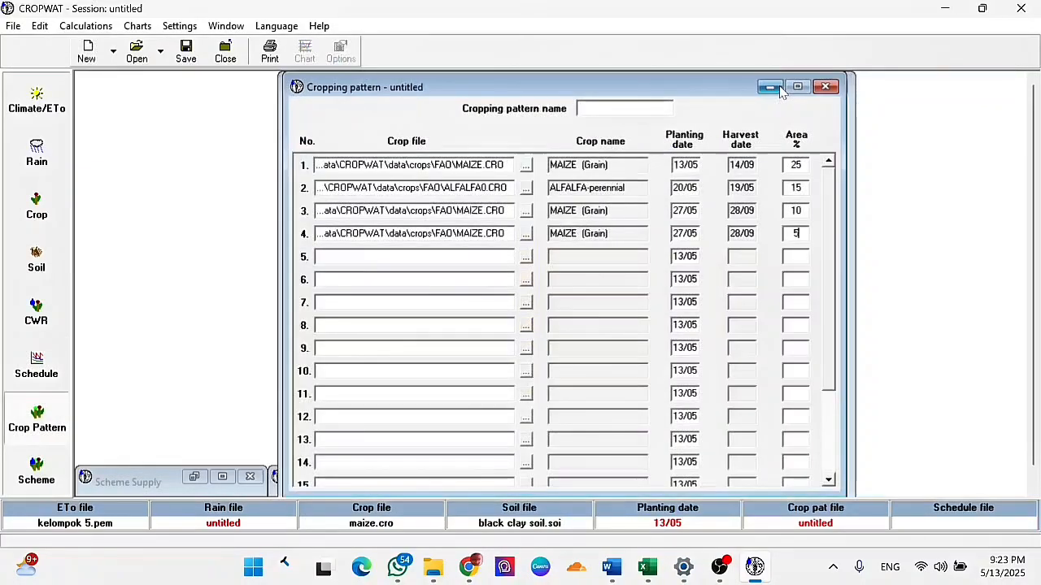
{"action": "left_click", "coordinate": [778, 91]}
{"action": "left_click", "coordinate": [831, 88]}
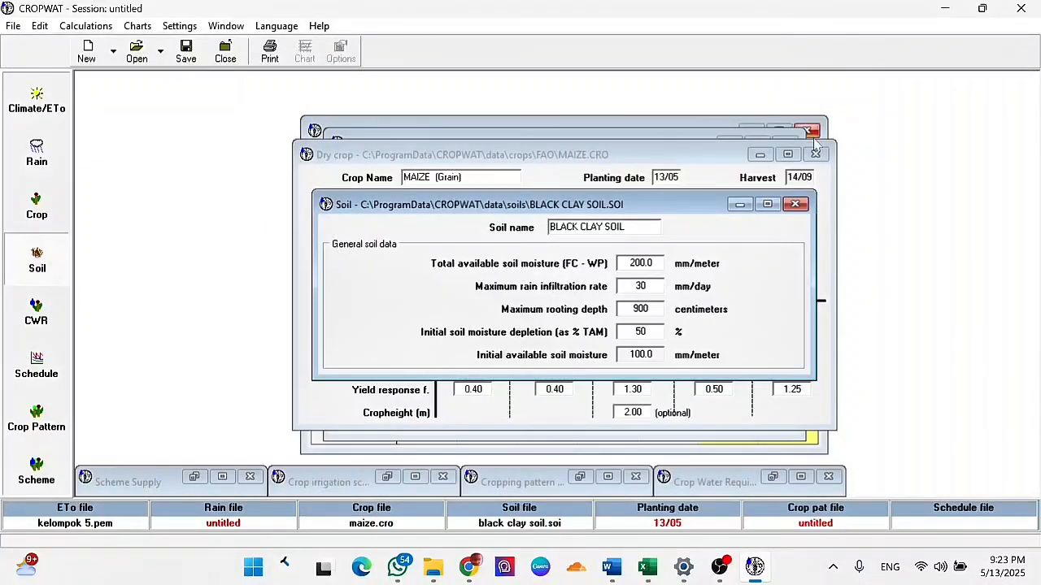
{"action": "left_click", "coordinate": [719, 567]}
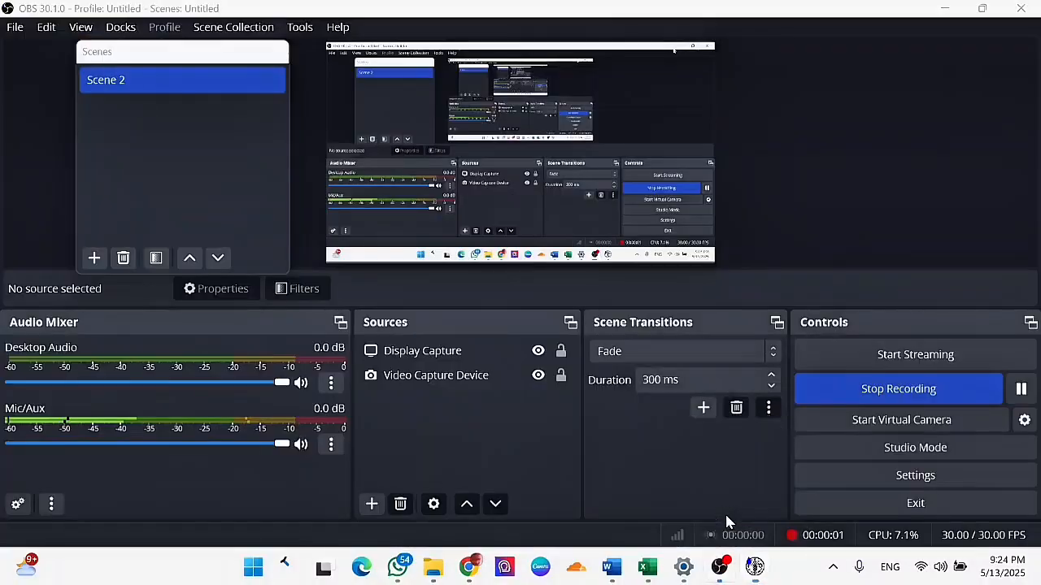